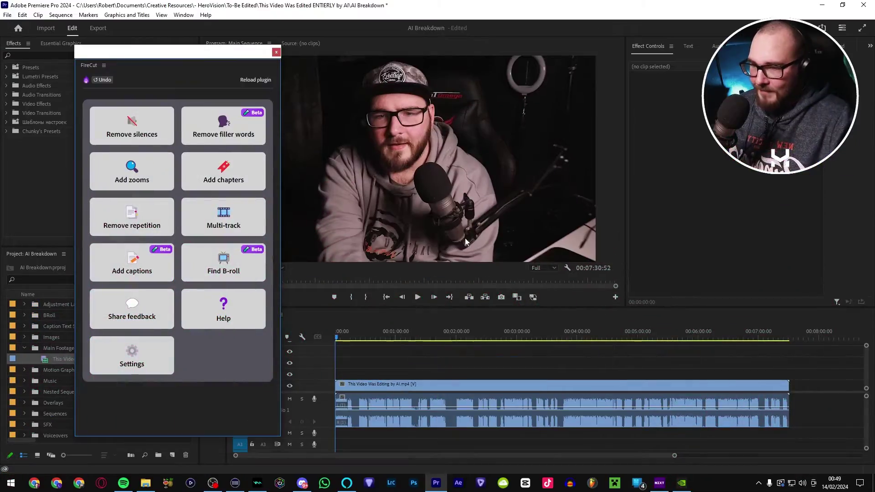
Step: Select the talking-head clip, zoom the timeline in and out, and move the FireCut panel aside
click(375, 349)
key(equal)
key(equal)
key(equal)
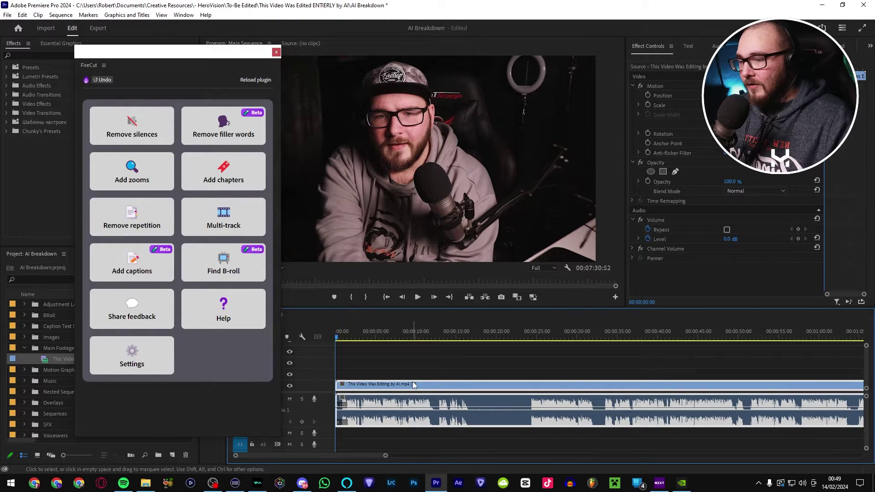
key(minus)
key(minus)
key(minus)
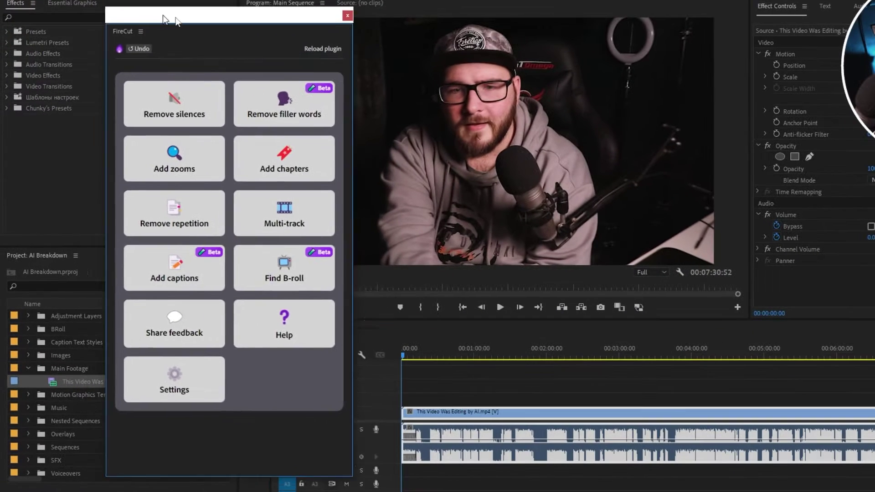
mouse_move(163, 15)
mouse_down()
mouse_move(188, 8)
mouse_move(173, 9)
mouse_up()
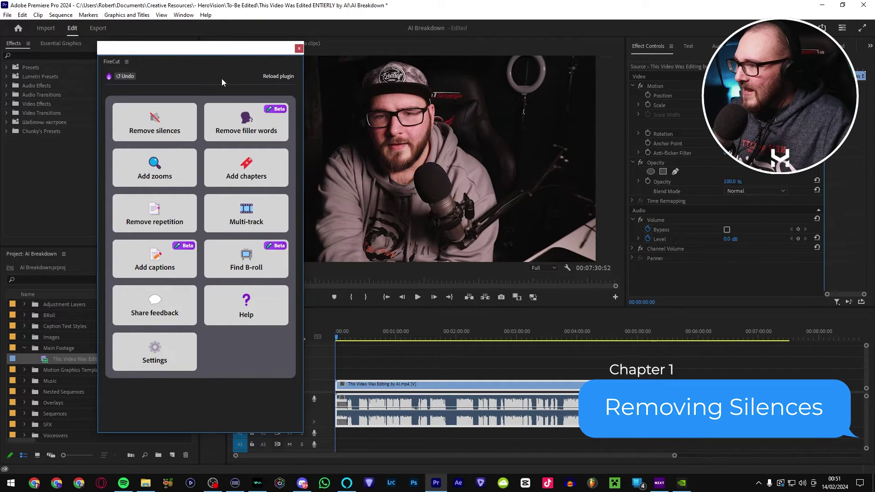
Step: Set silence cutting tightness near Tight cut, with only Audio 1 used for detection
click(154, 123)
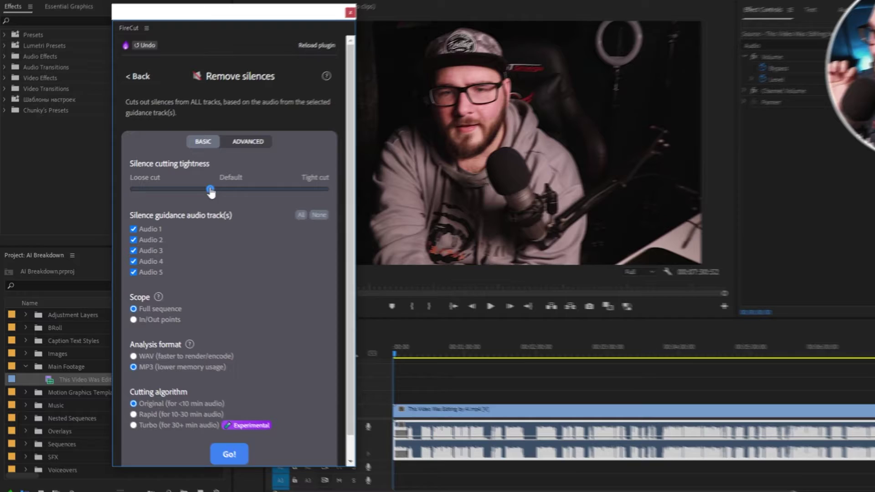
drag(197, 198, 111, 205)
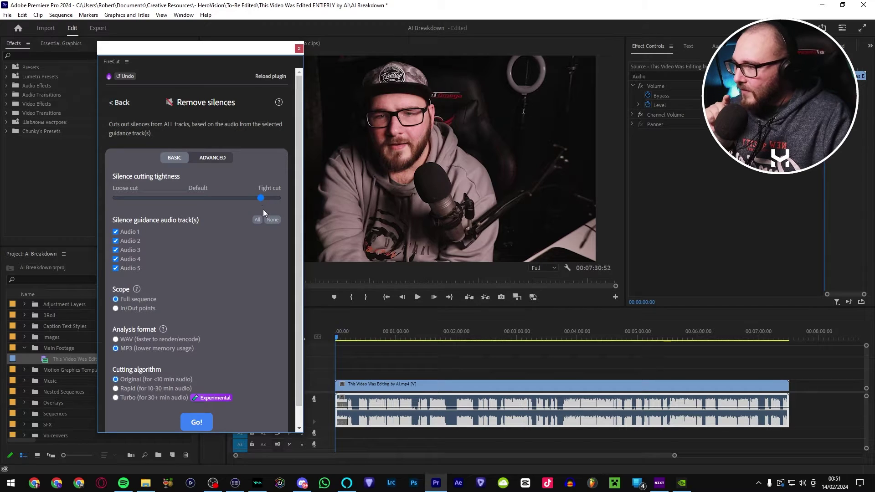
scroll(250, 249, down, 1)
click(116, 220)
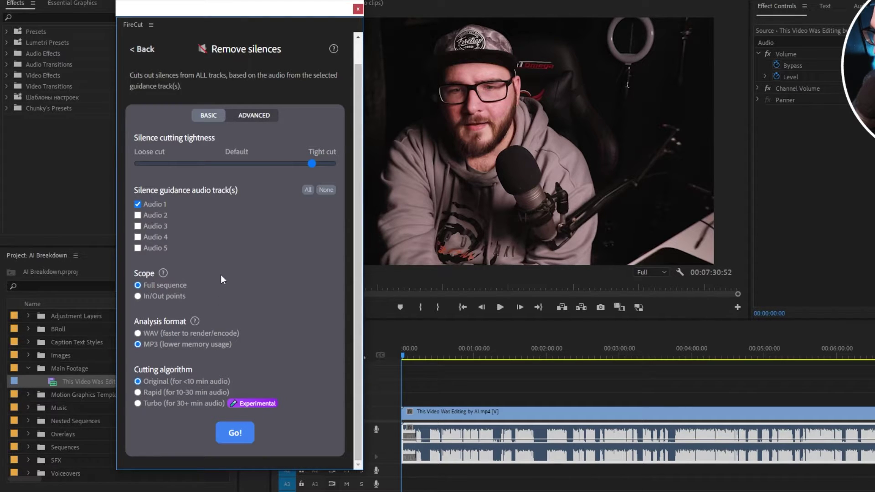
click(308, 190)
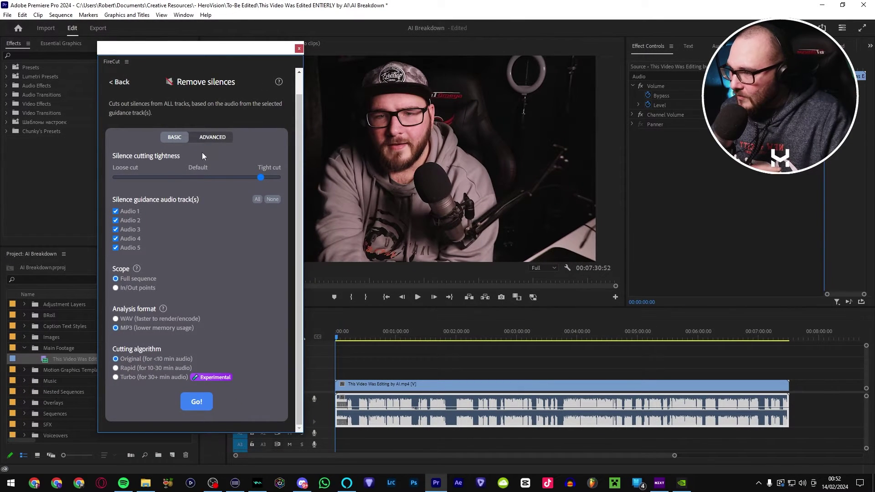
Step: Look over the ADVANCED silence settings, then go back to BASIC
click(210, 138)
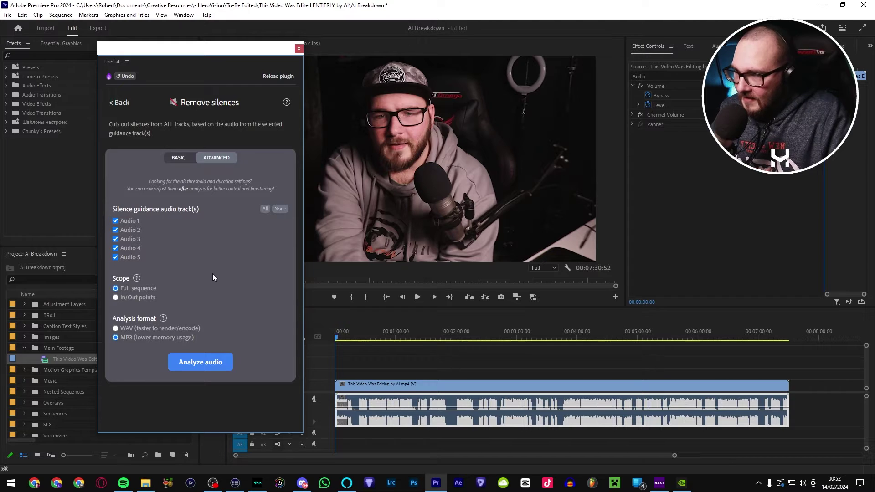
click(178, 158)
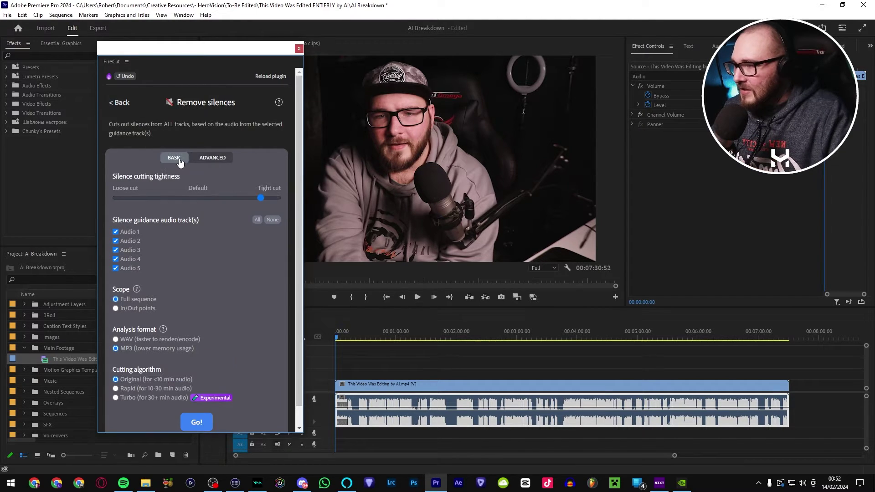
scroll(206, 288, down, 1)
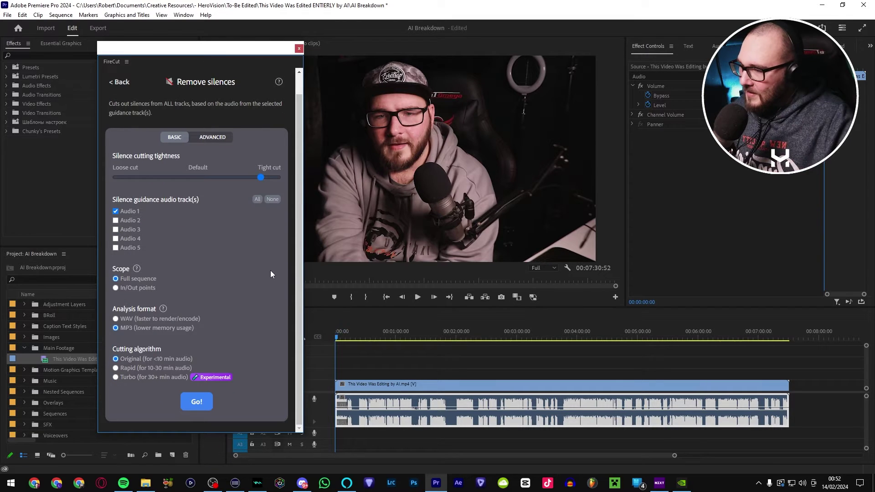
Step: Run silence removal to cut 47 silences (108.7 s), then zoom out over the cut sequence
click(205, 401)
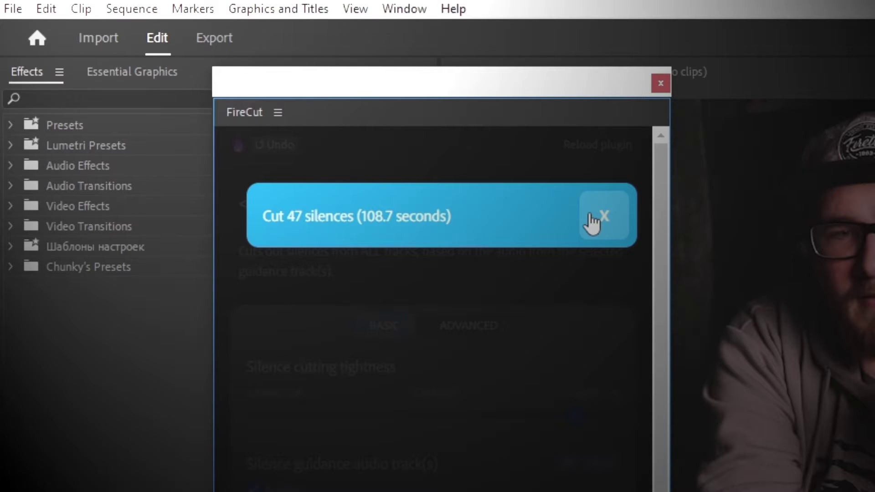
click(604, 216)
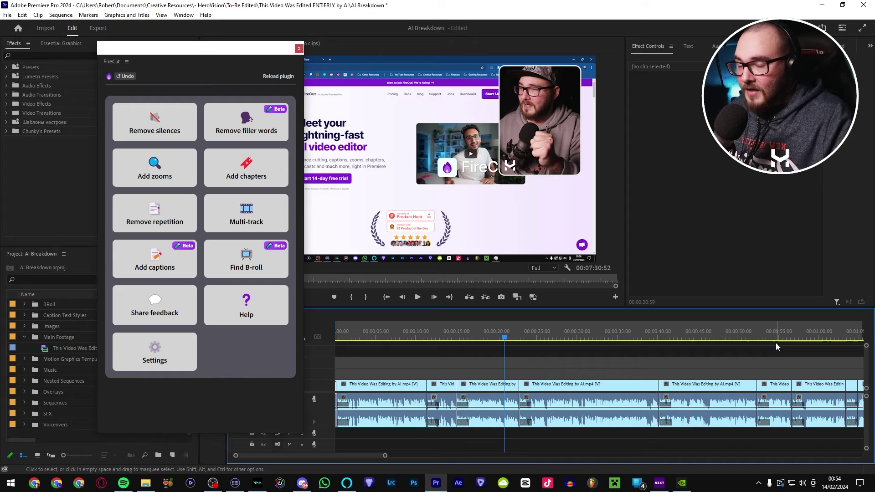
key(minus)
key(minus)
key(minus)
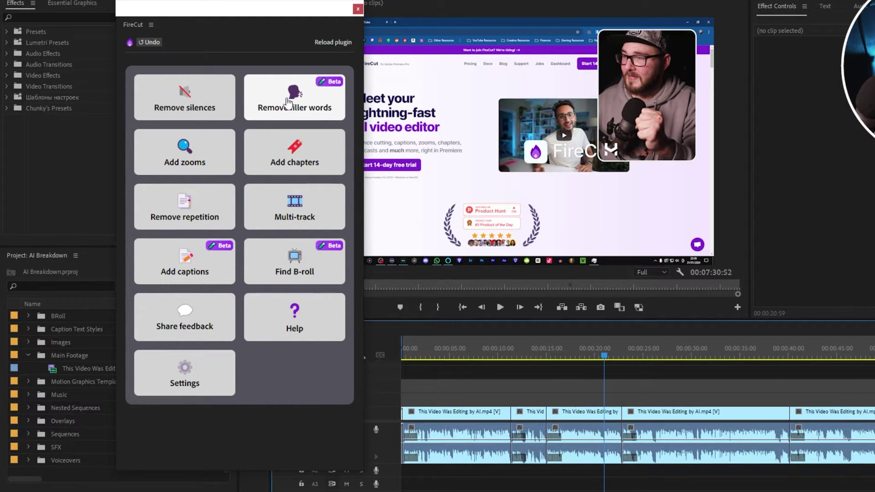
Step: Analyze the audio for filler words and preview the first flagged phrase
click(288, 102)
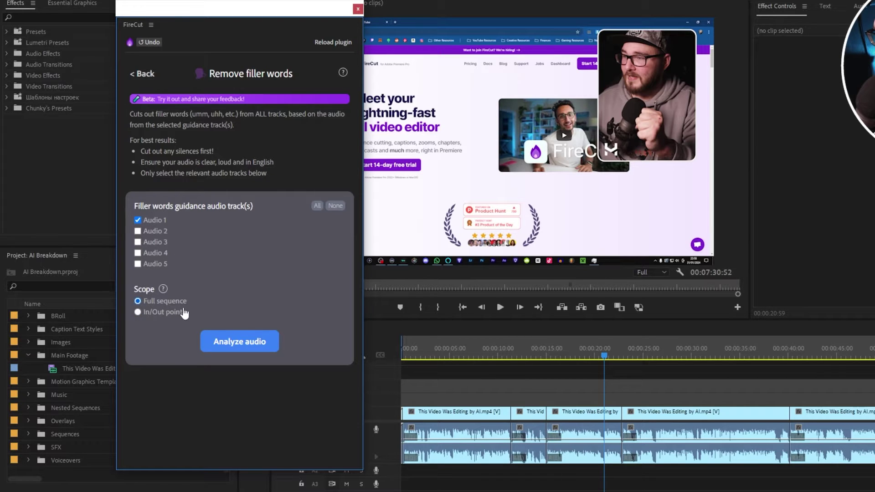
click(236, 344)
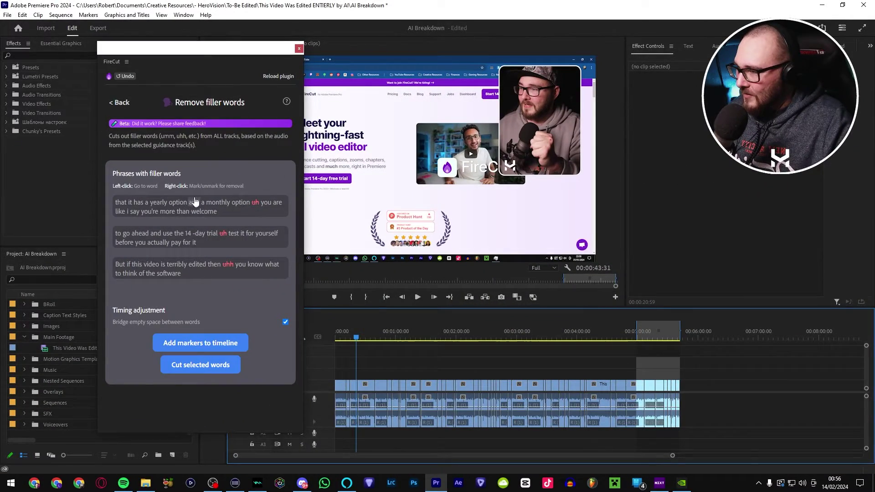
click(125, 211)
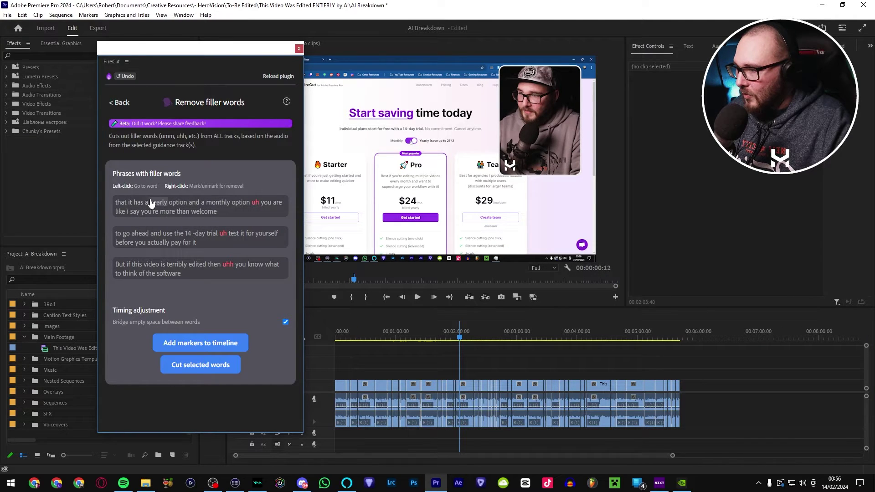
click(150, 203)
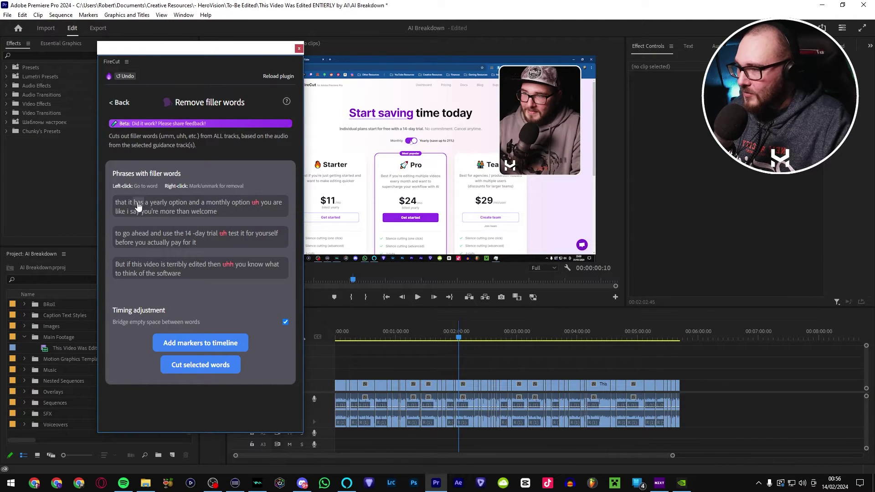
Step: Glance at the Captions panel, return to effect properties, and jump to another filler word
click(687, 46)
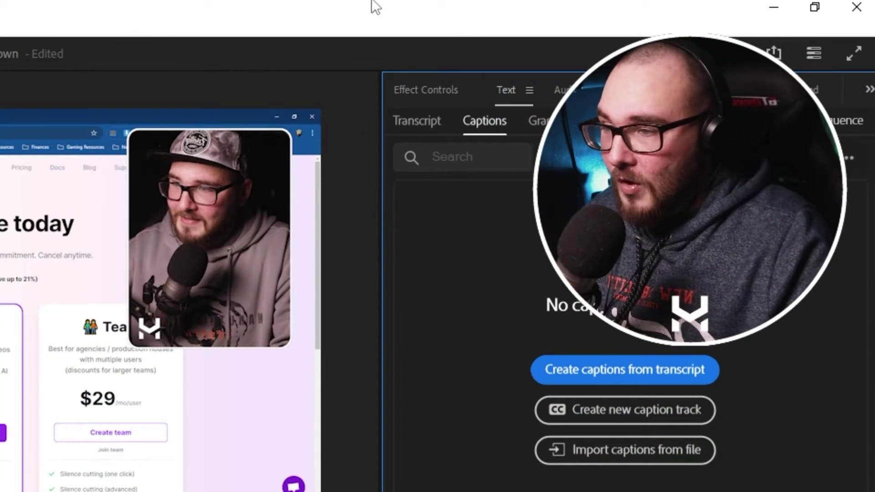
click(456, 90)
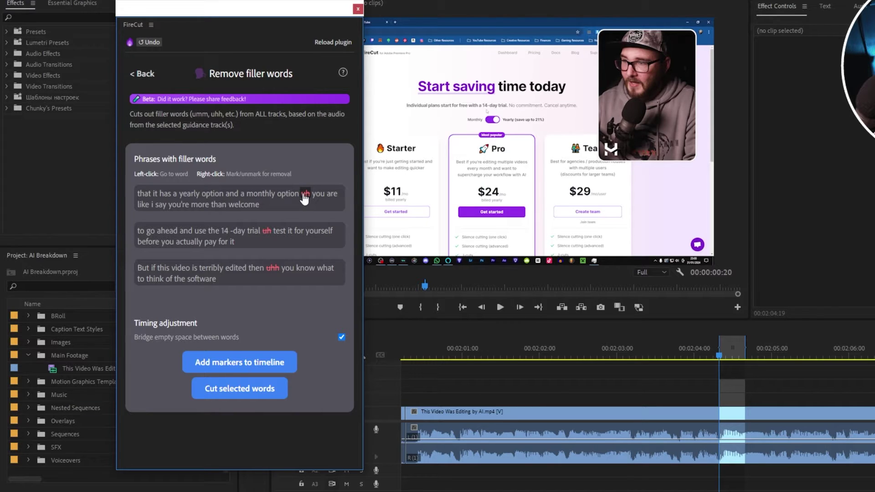
click(234, 364)
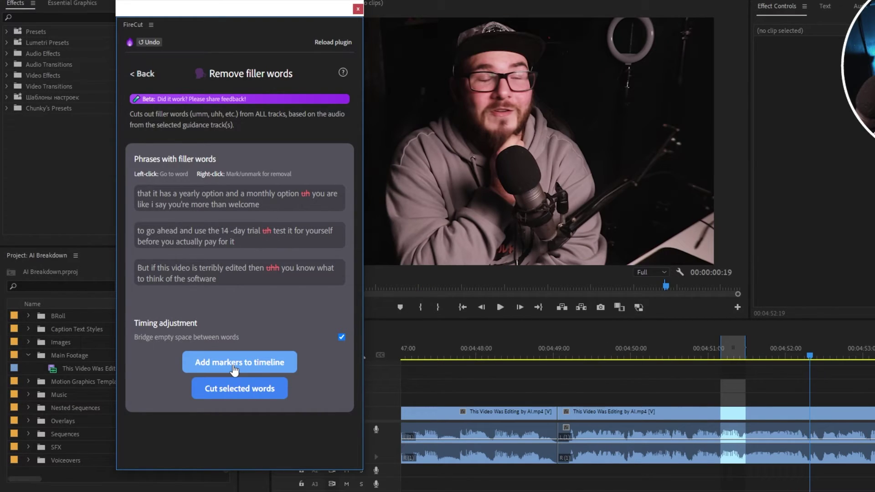
Step: Cut the three uh/uhh filler words and submit a feedback rating of 10
click(244, 391)
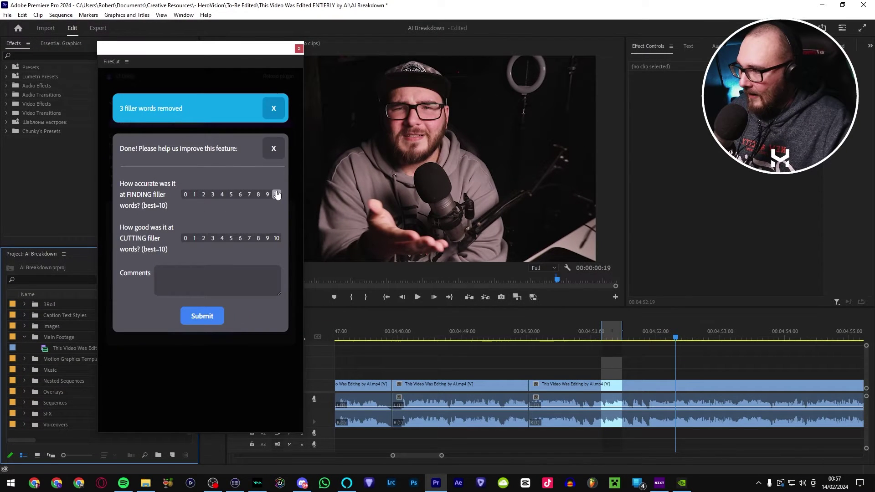
click(275, 195)
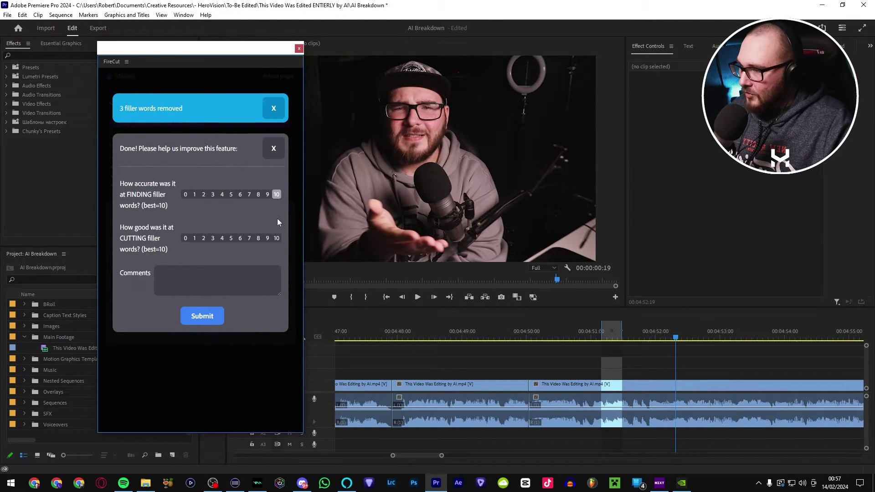
click(212, 316)
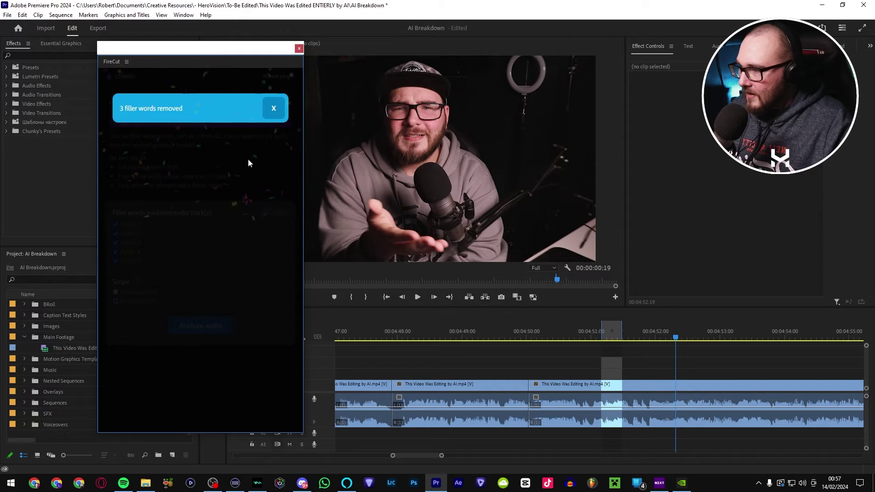
click(274, 108)
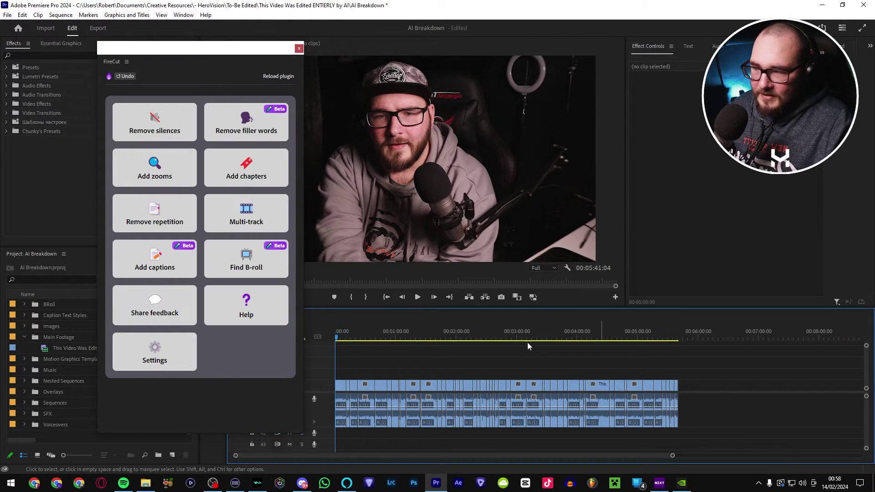
drag(66, 349, 340, 370)
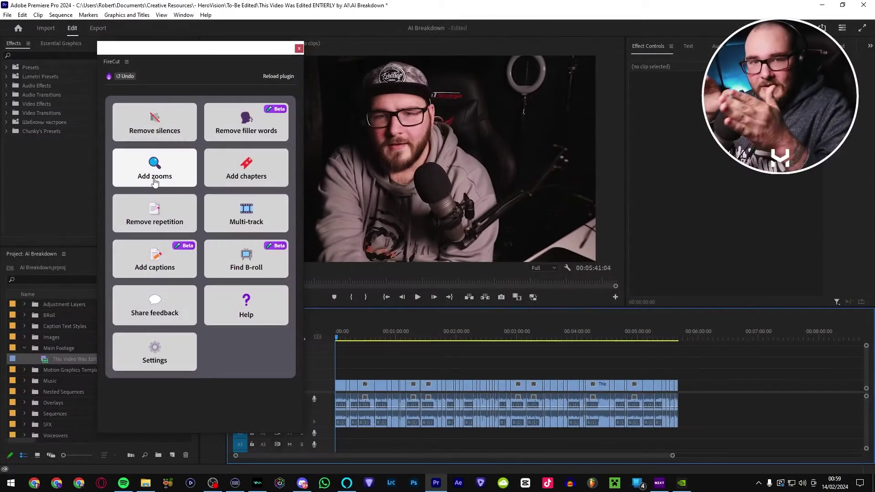
Step: Set zoom frequency and Scale 120, and reposition the zoom centre point in the frame
click(154, 181)
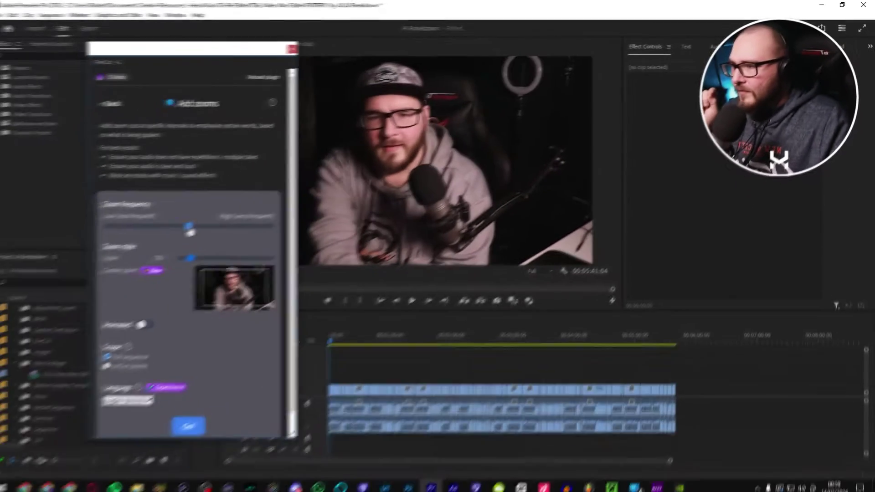
mouse_move(190, 228)
mouse_down()
mouse_move(241, 228)
mouse_move(203, 231)
mouse_up()
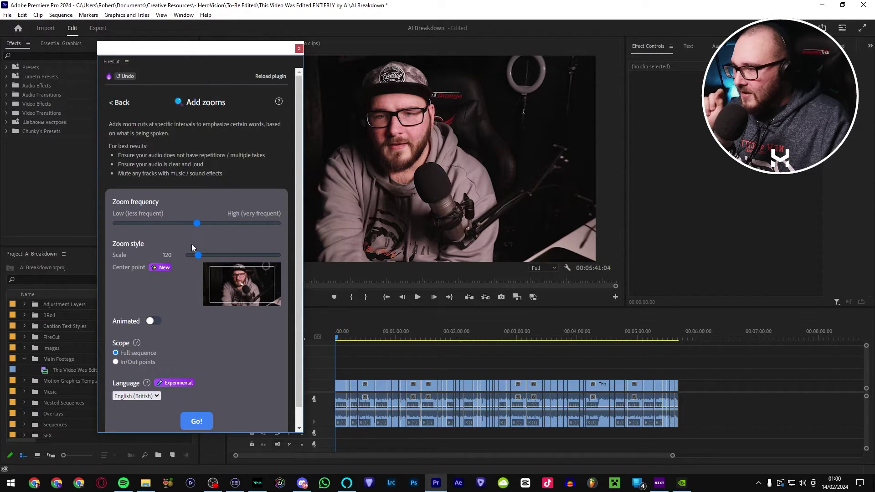
scroll(197, 241, down, 1)
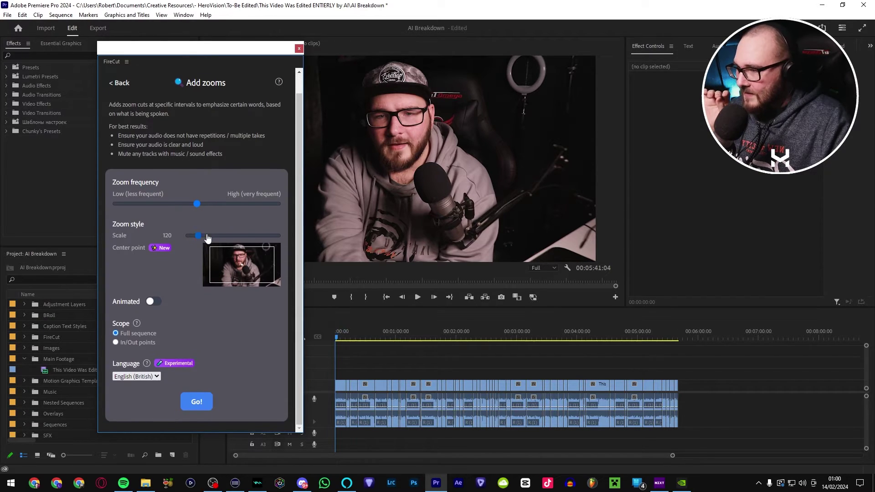
mouse_move(198, 241)
mouse_down()
mouse_move(217, 244)
mouse_move(188, 243)
mouse_move(252, 242)
mouse_move(200, 245)
mouse_up()
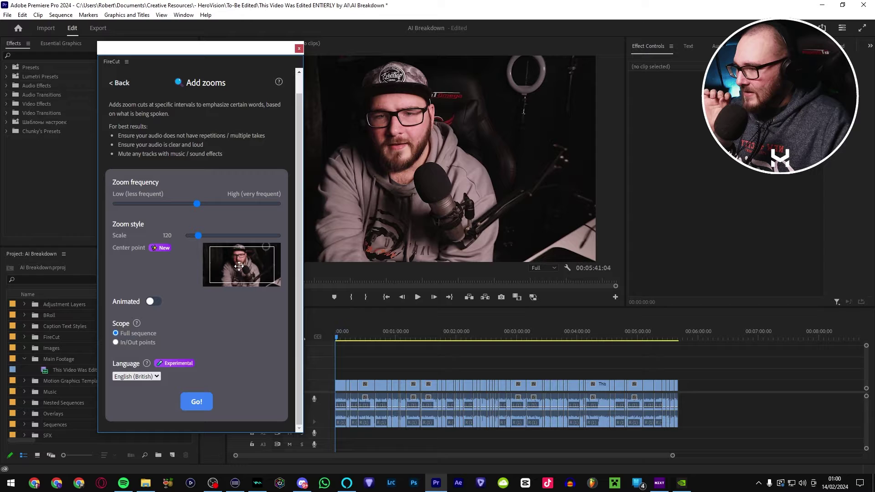
drag(239, 266, 271, 244)
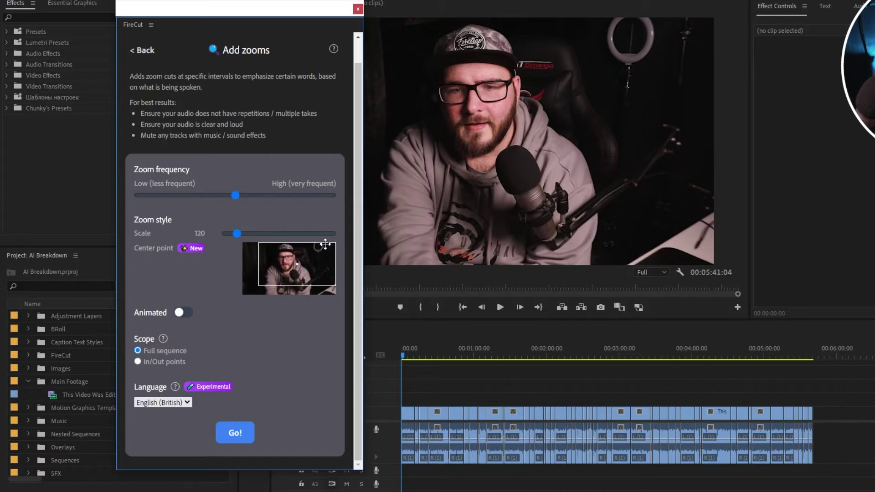
drag(325, 244, 316, 248)
Step: Make zooms animated with the fourth ease-in-out curve at 0.60 sec, then generate them
click(183, 312)
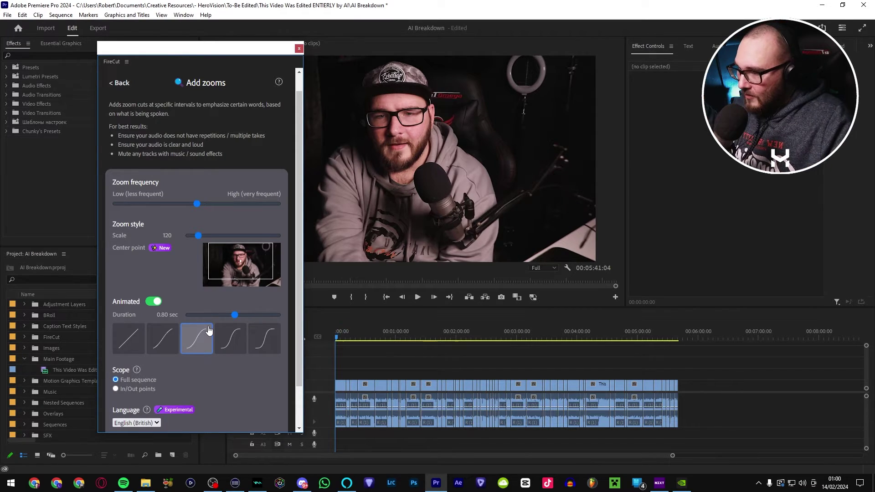
click(230, 336)
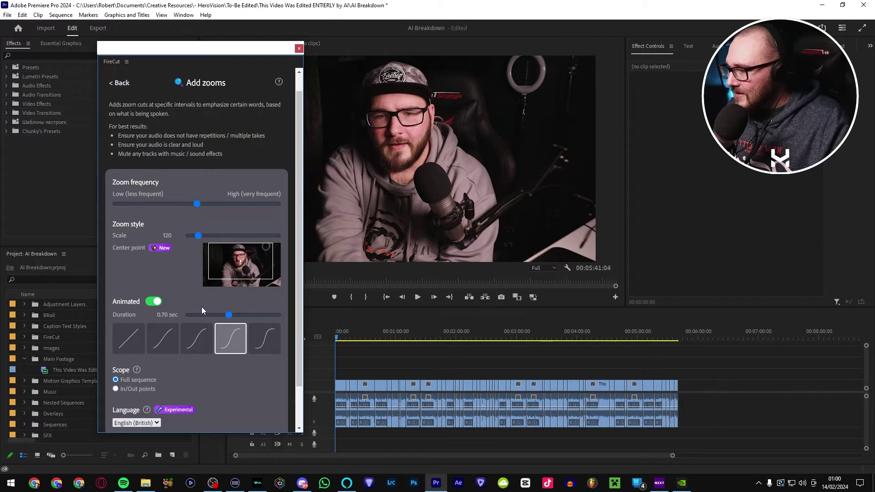
scroll(185, 302, down, 1)
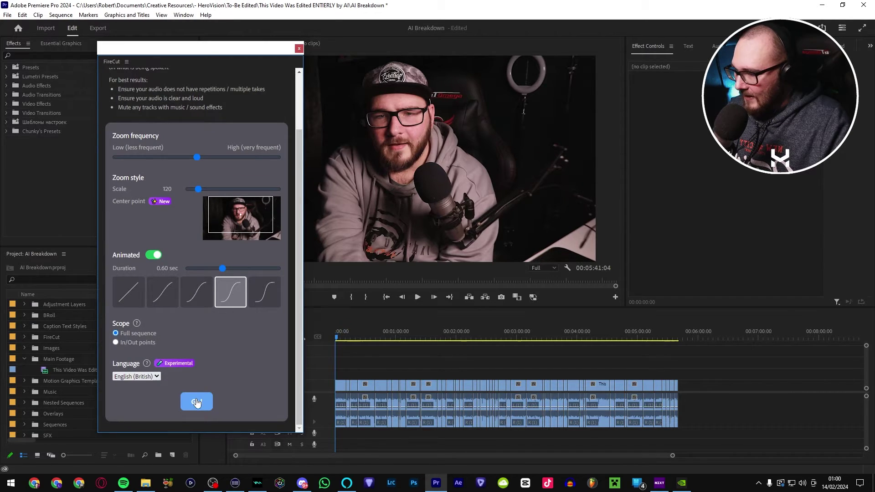
click(197, 403)
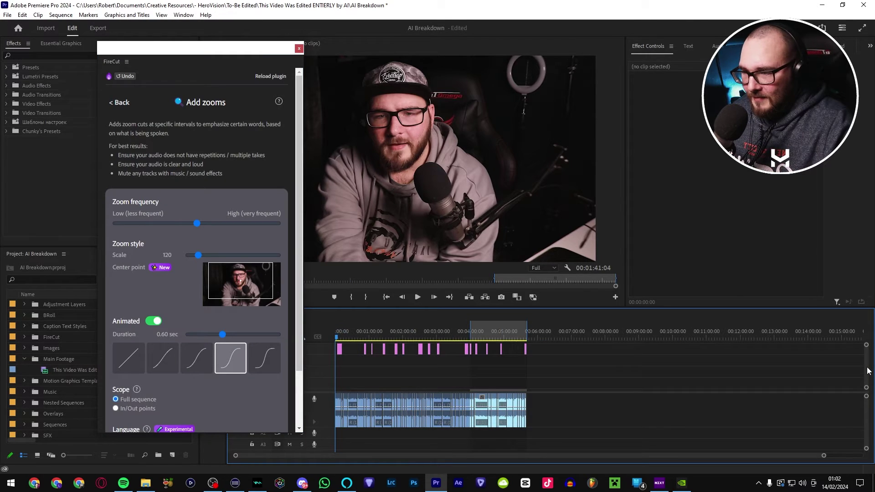
Step: Scrub to the first pink zoom clip, fit the whole sequence in view, and play it back
drag(387, 332, 386, 331)
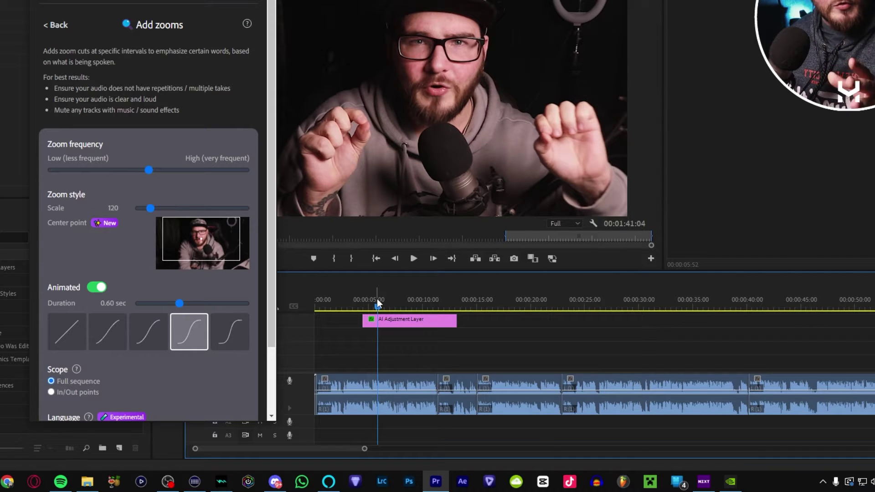
key(minus)
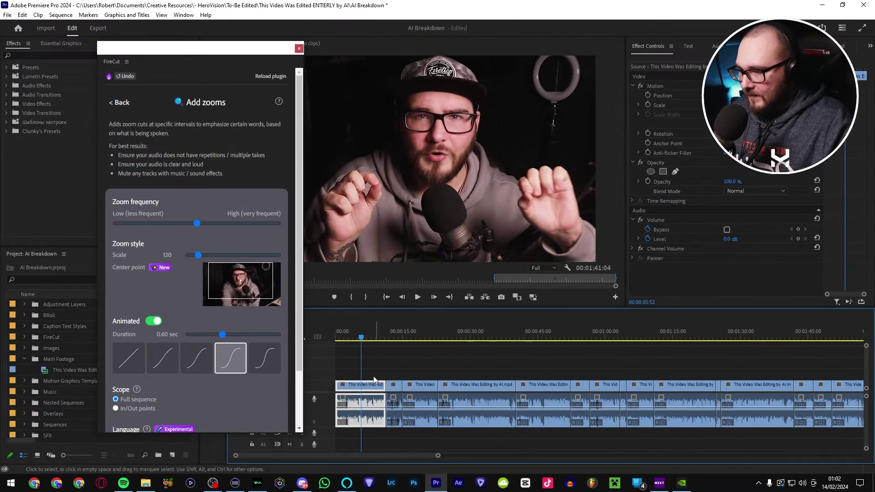
key(backslash)
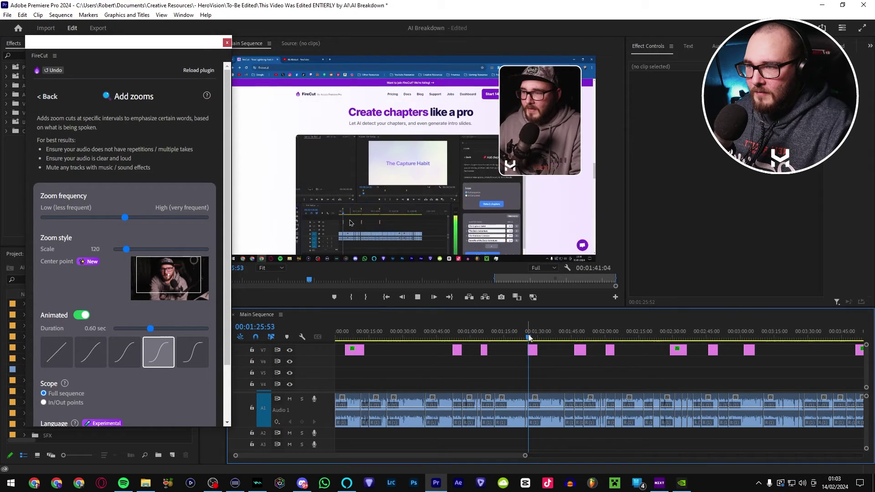
key(space)
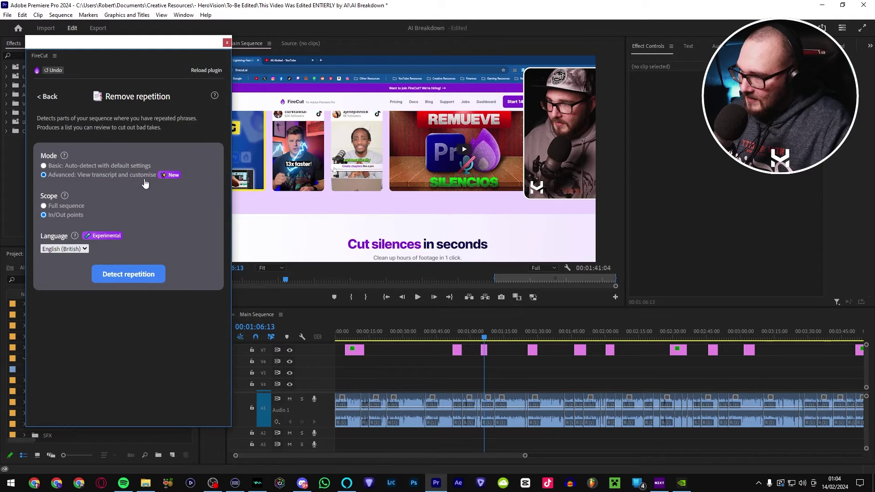
Step: Detect repeated phrases in Basic mode over the Full sequence, finding 4 potential repetitions
click(137, 166)
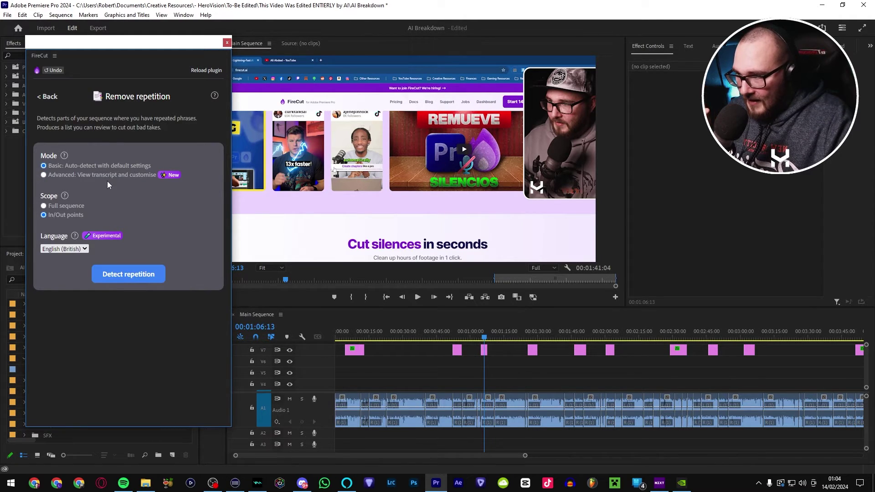
click(84, 206)
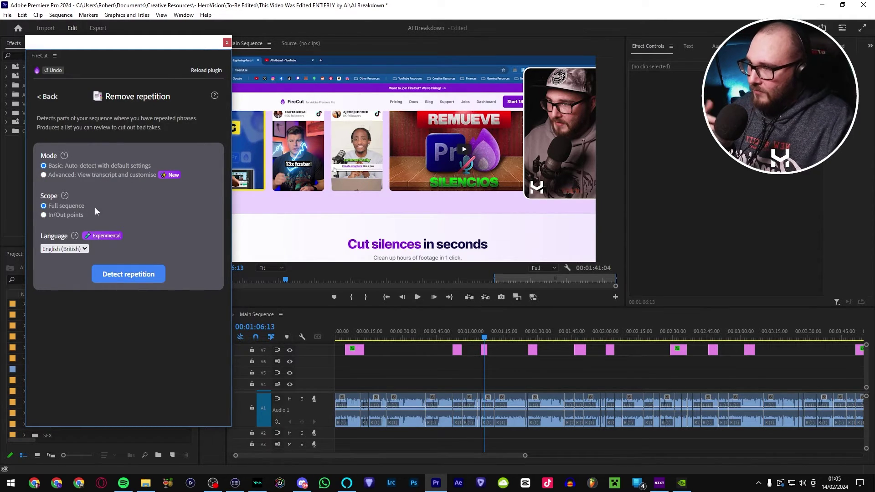
click(130, 274)
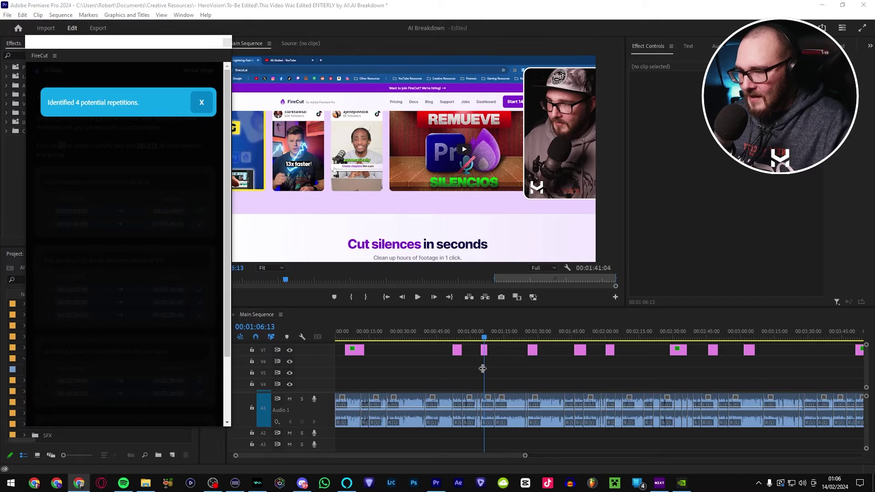
Step: Jump the playhead to the takes at 00:02:39:00, 00:02:34:00 and 00:05:03:00
click(200, 104)
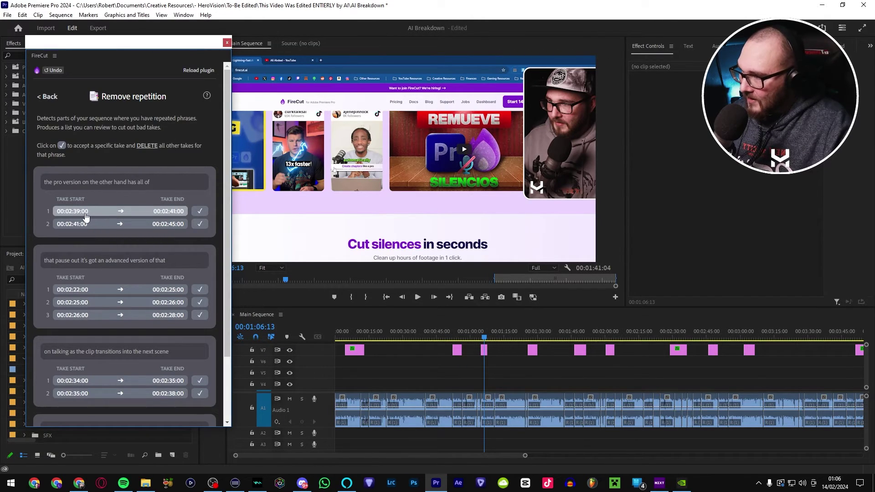
click(86, 216)
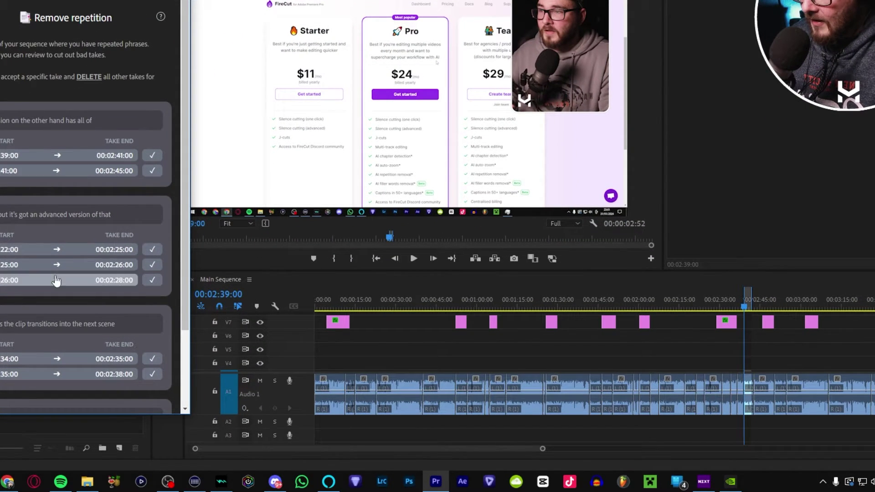
click(33, 359)
scroll(27, 353, down, 3)
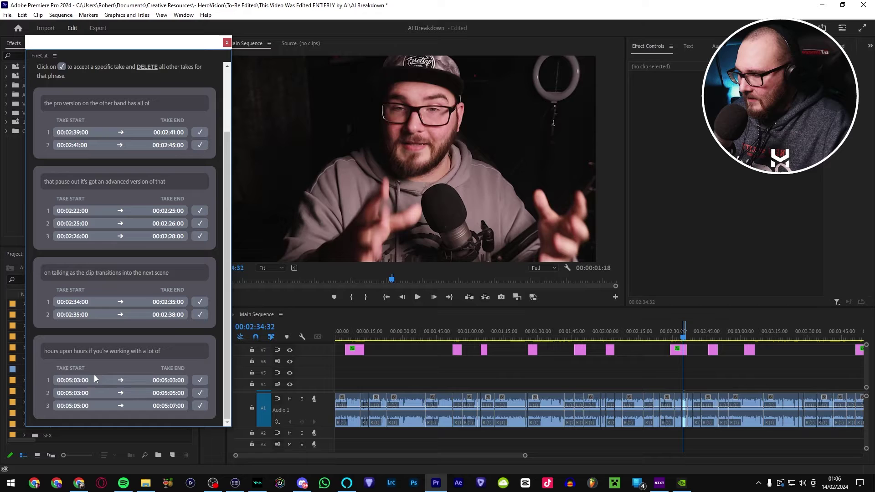
click(94, 379)
scroll(105, 357, up, 3)
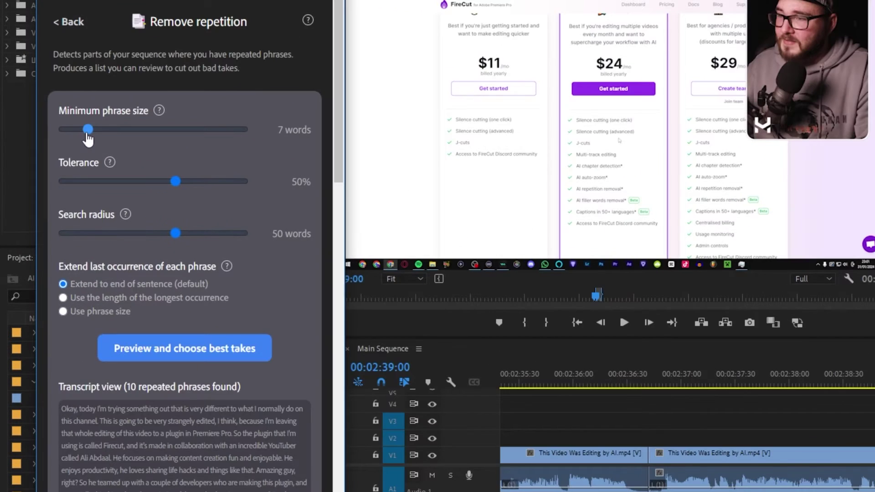
Step: Lower Minimum phrase size to 6 words and open the best-takes preview list
drag(88, 132, 77, 131)
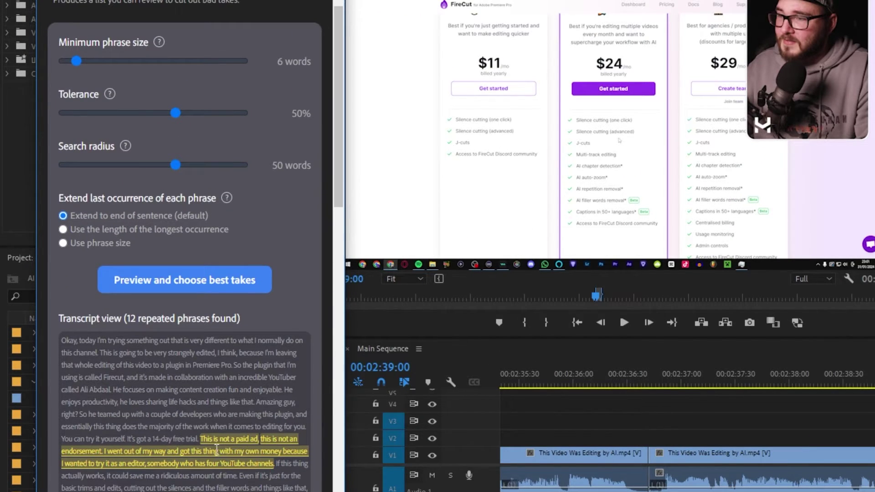
click(238, 289)
click(151, 228)
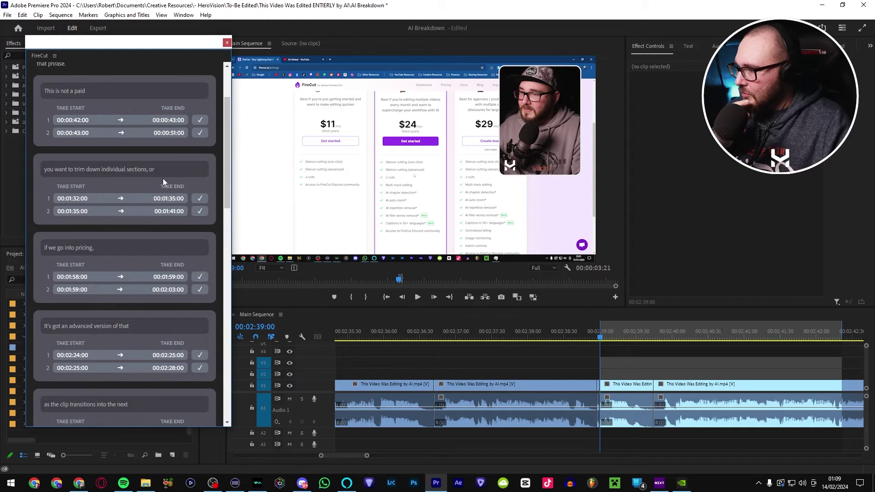
Step: Scroll the best-takes list, starting with 'This is not a paid', and jump to a take
scroll(155, 174, down, 1)
scroll(153, 163, down, 10)
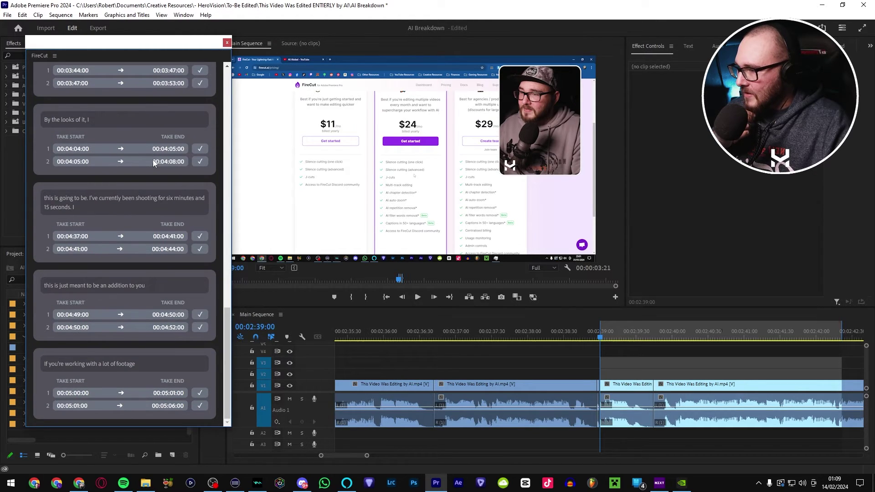
scroll(160, 300, up, 5)
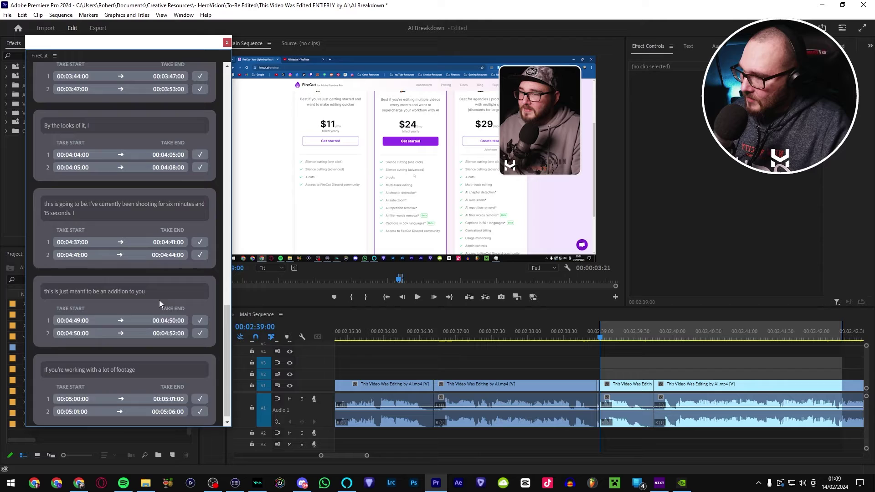
scroll(156, 300, up, 5)
click(156, 290)
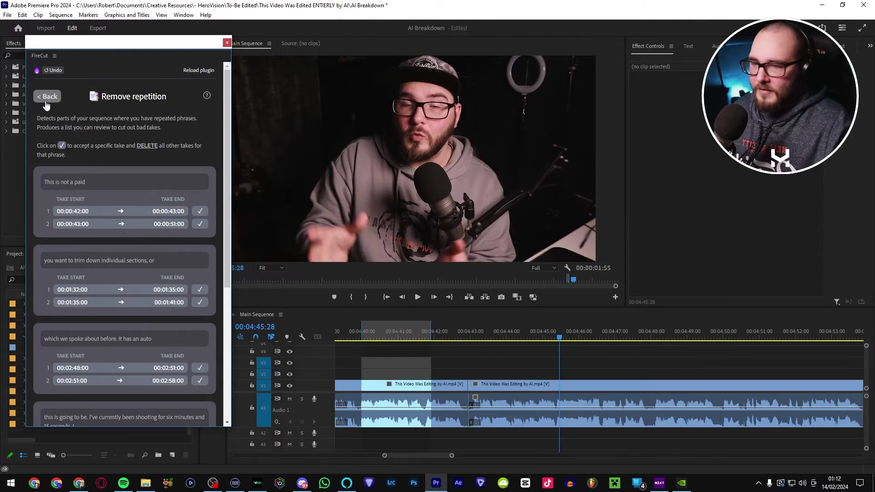
Step: Run FireCut's Find B-roll with Short context matching across the full sequence
click(48, 97)
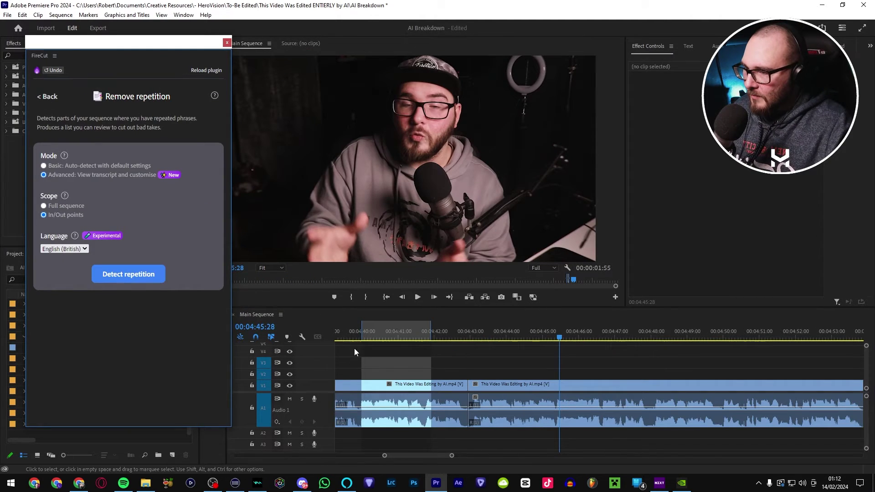
scroll(348, 422, down, 4)
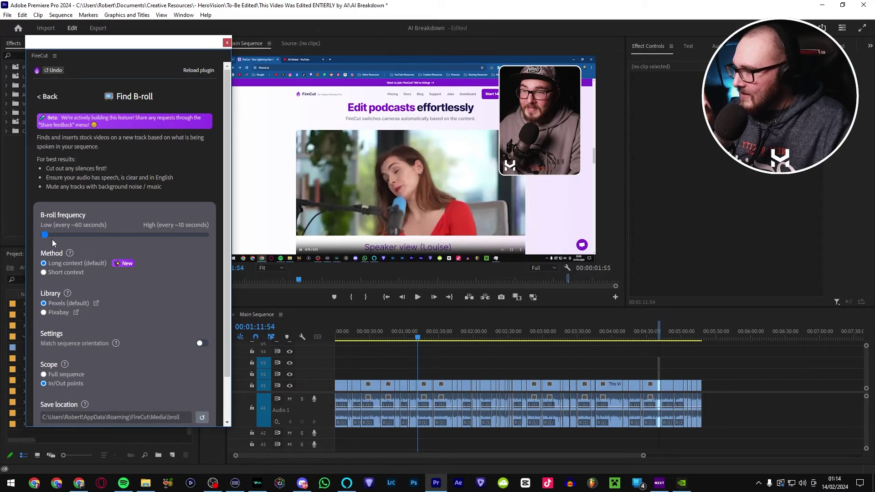
click(43, 272)
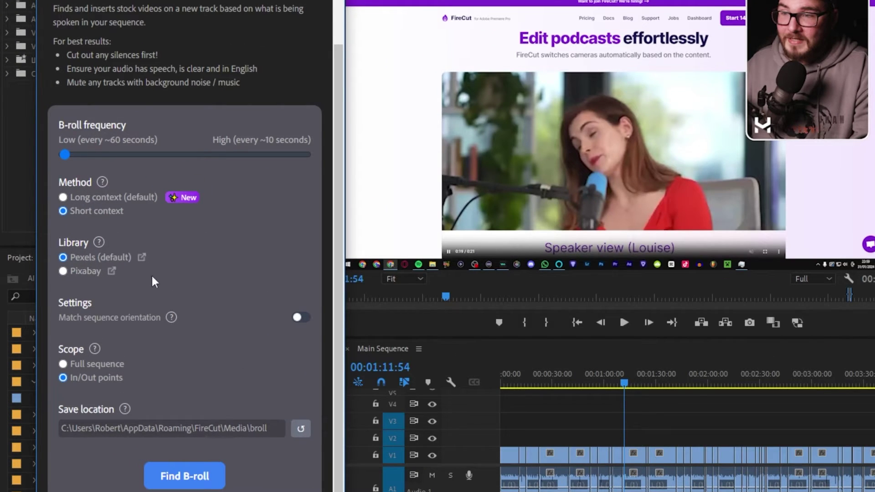
click(63, 363)
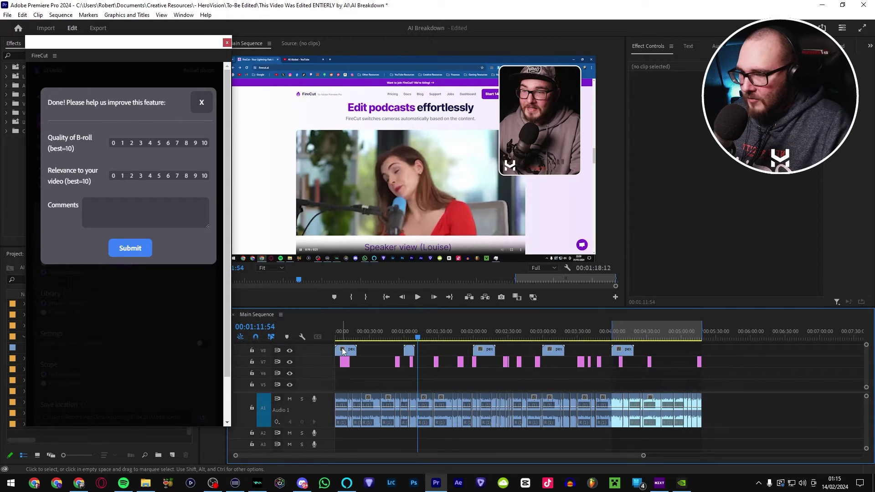
Step: Delete the stock B-roll clip at the start of the sequence
drag(371, 338, 342, 338)
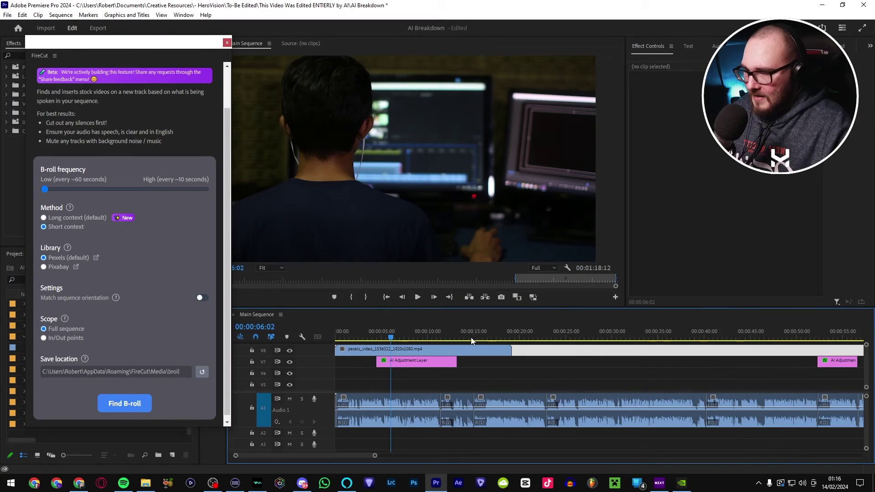
click(506, 338)
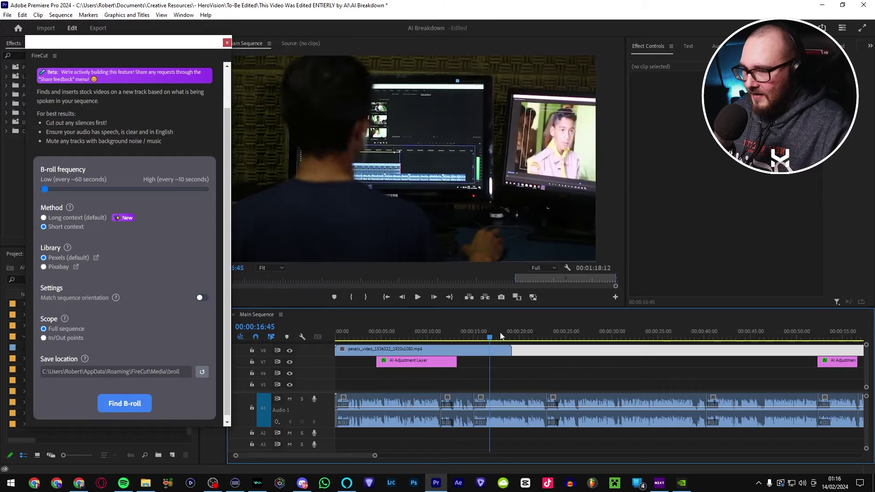
key(minus)
key(minus)
key(minus)
key(minus)
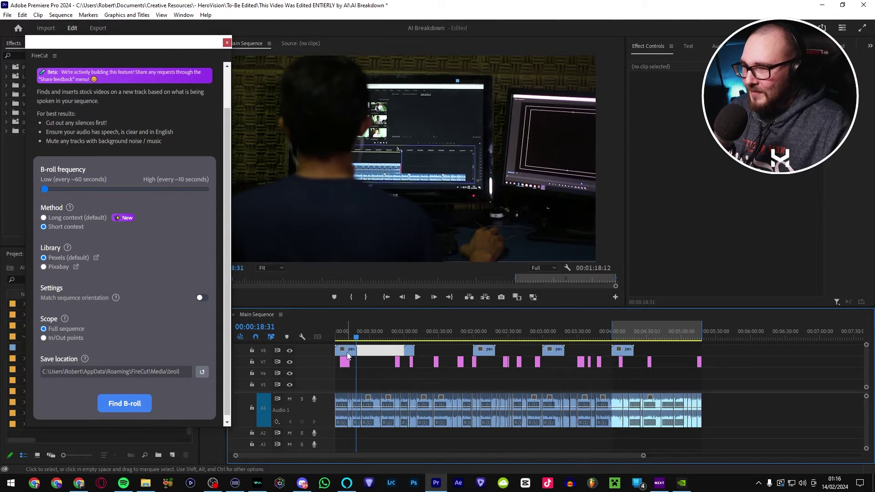
key(Delete)
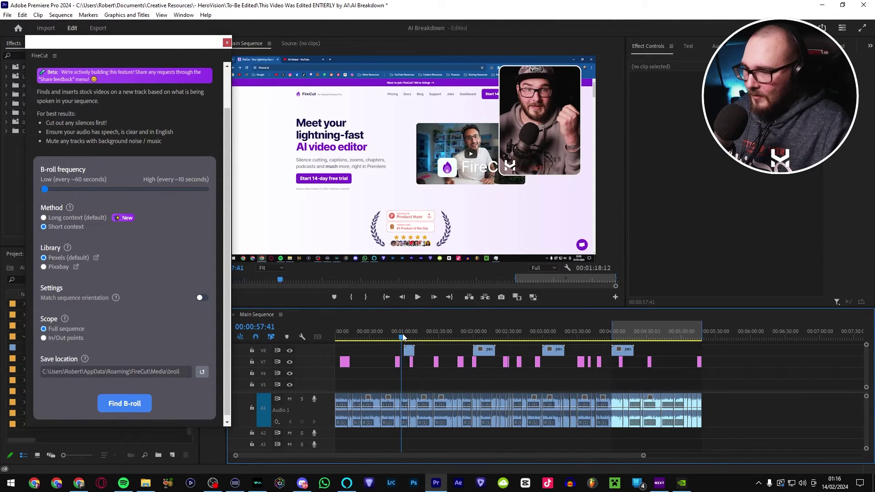
Step: Zoom around the one- and two-minute marks to review the placed B-roll clips
click(403, 338)
key(equal)
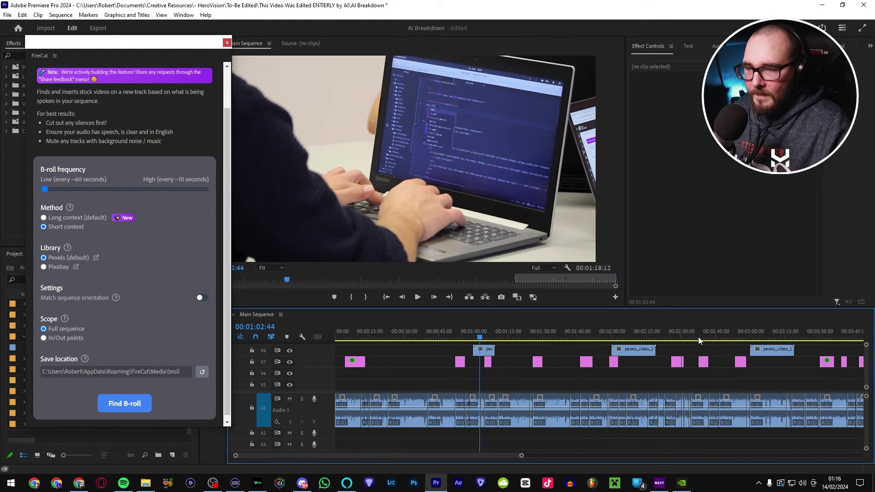
click(610, 332)
key(equal)
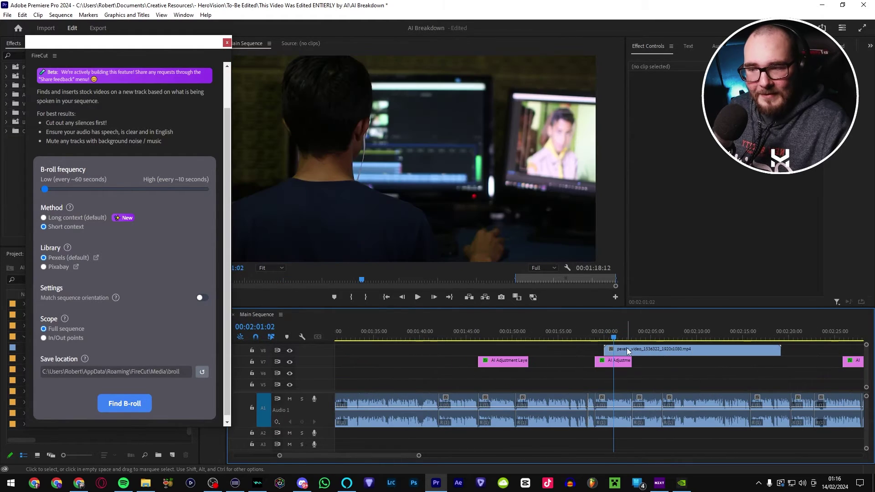
key(minus)
key(minus)
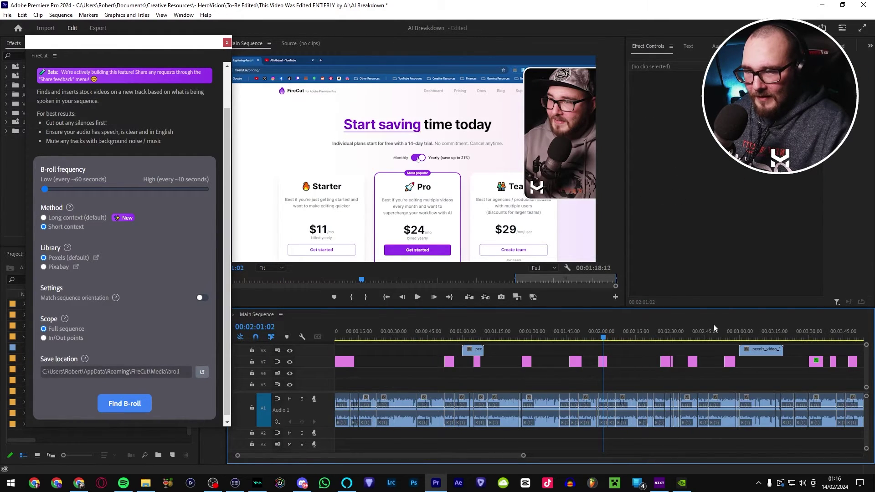
Step: Preview and remove the B-roll near 3:00, then select the stock clip near 4:00
drag(729, 325, 738, 327)
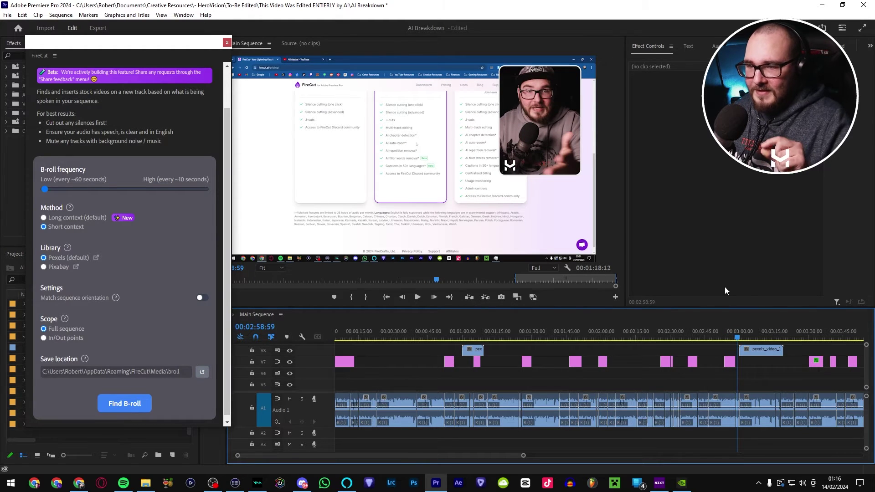
key(equal)
key(equal)
key(space)
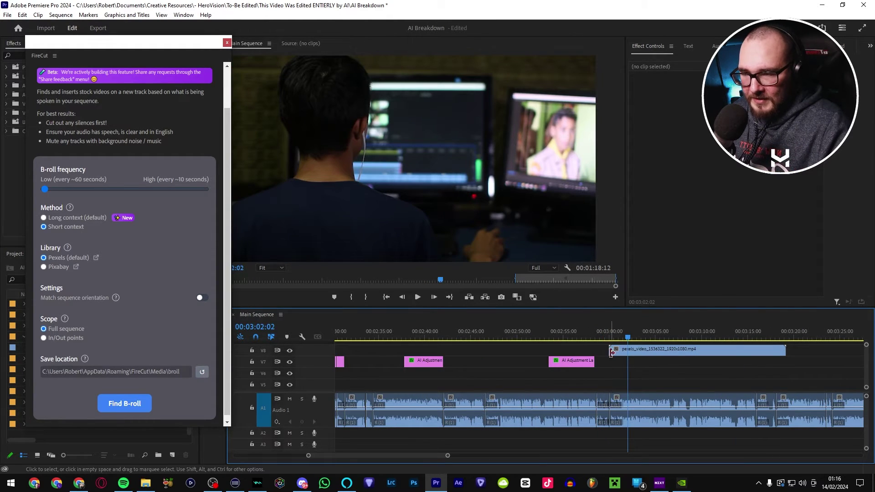
key(space)
key(ctrl+z)
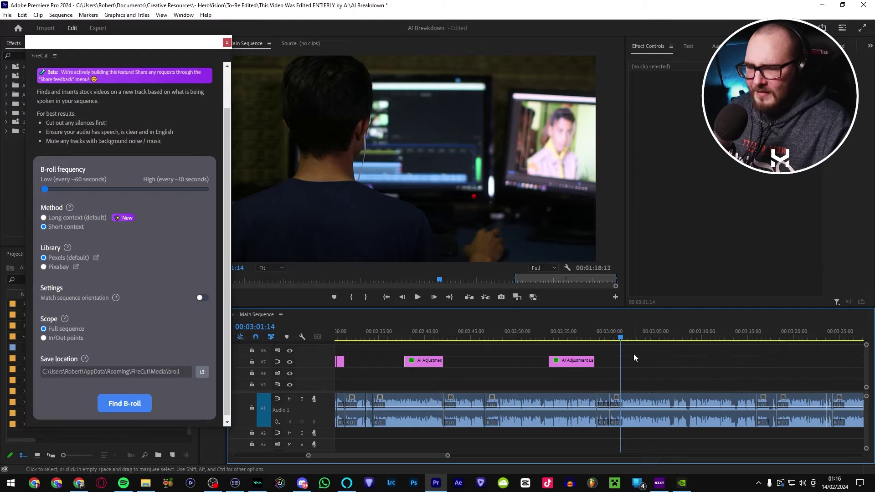
key(minus)
key(minus)
key(minus)
key(minus)
click(620, 338)
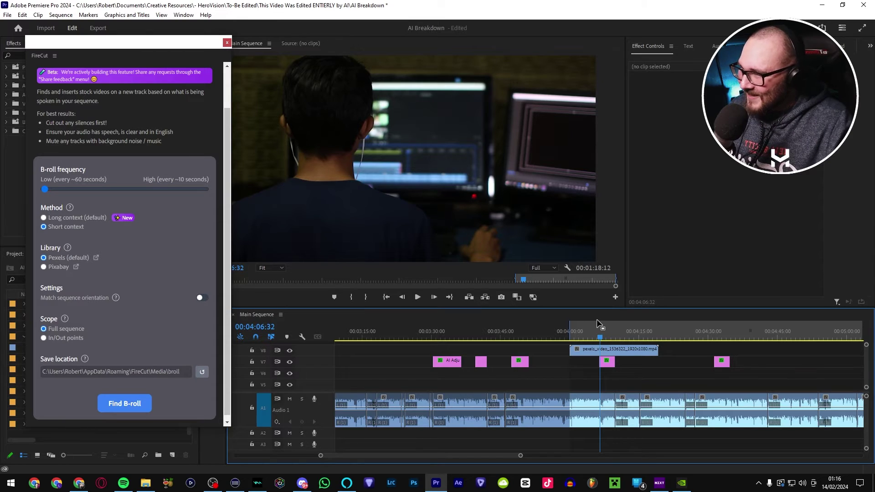
click(627, 347)
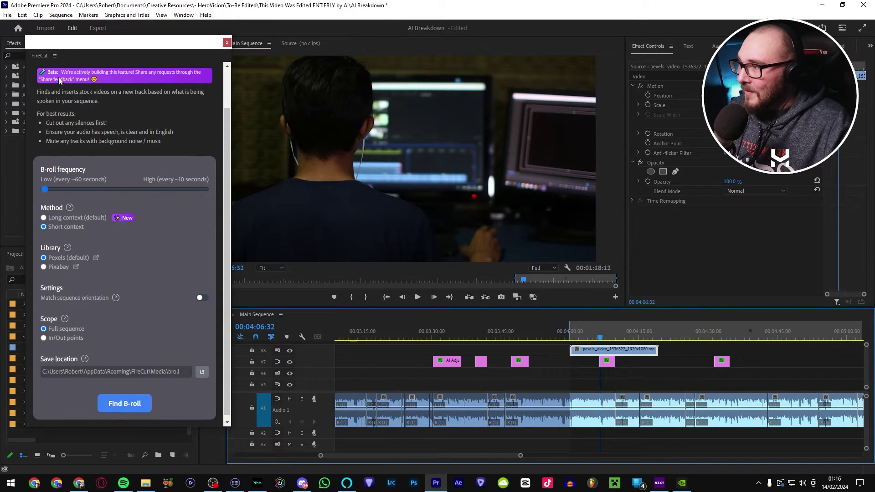
Step: Delete the selected V8 stock clip near 4:00 and return to FireCut's feature list
drag(97, 54, 213, 54)
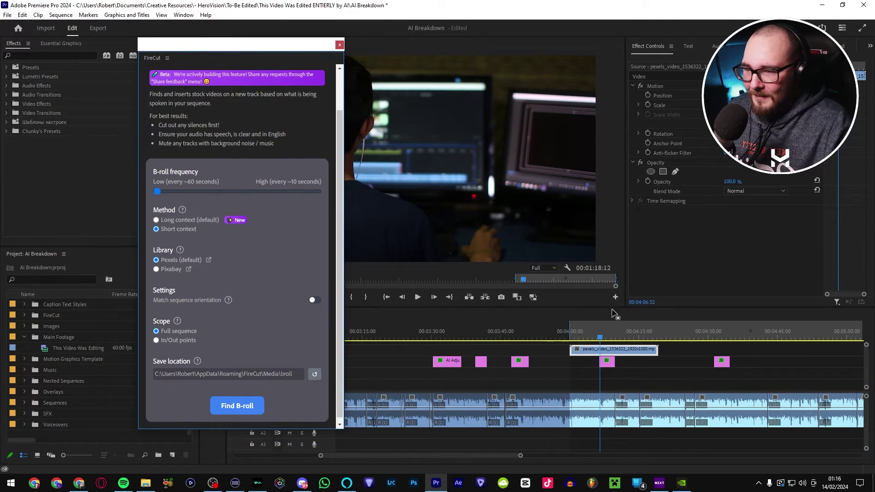
click(635, 353)
key(Delete)
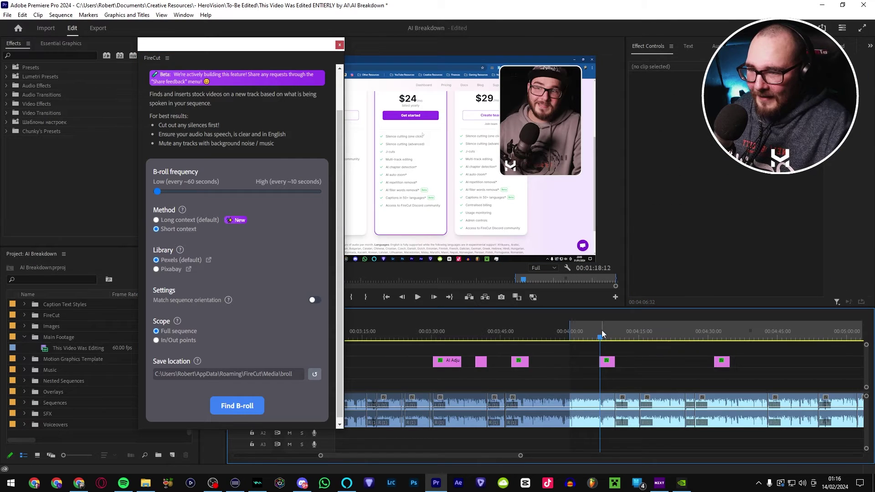
drag(601, 330, 591, 332)
key(minus)
key(minus)
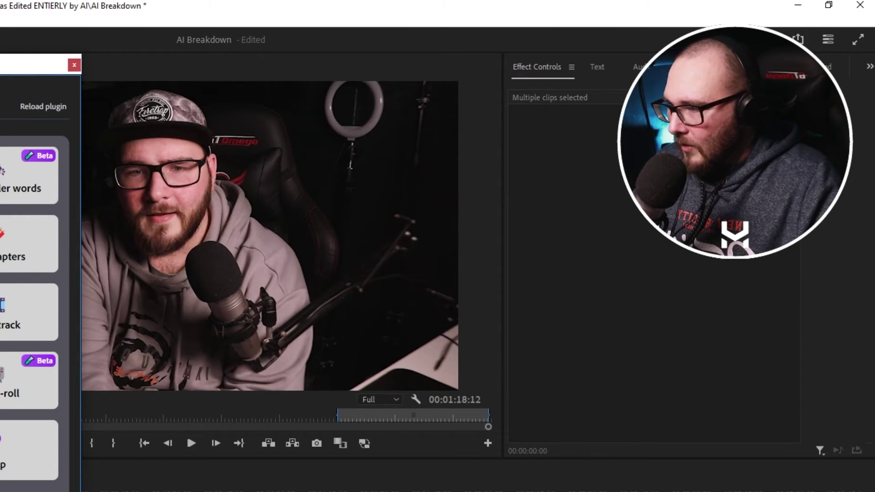
click(160, 101)
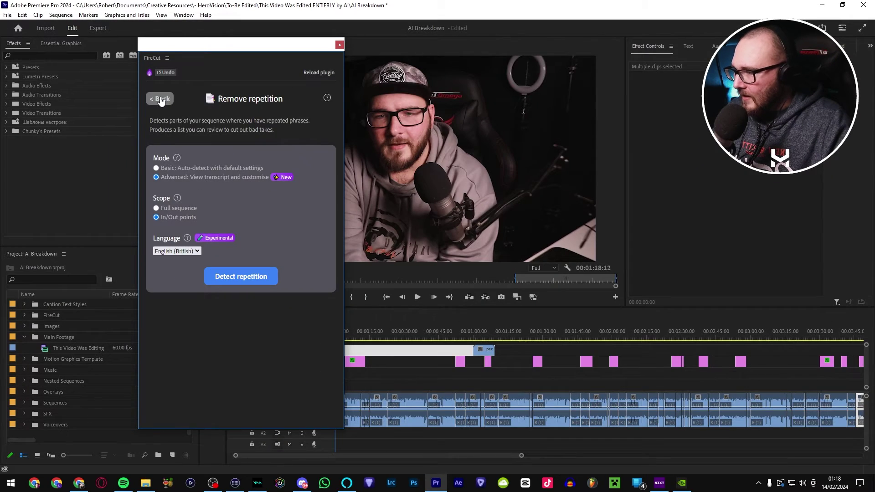
click(160, 99)
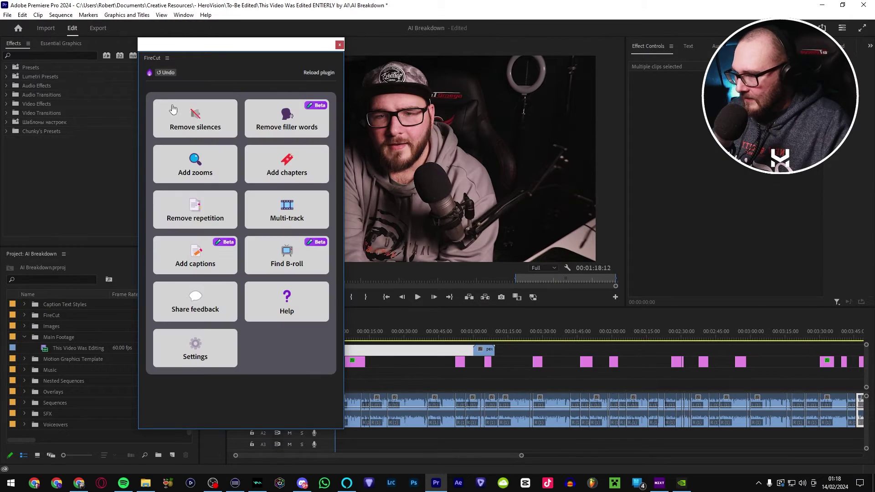
Step: Detect chapters across the full sequence in FireCut's Add chapters tool
click(290, 174)
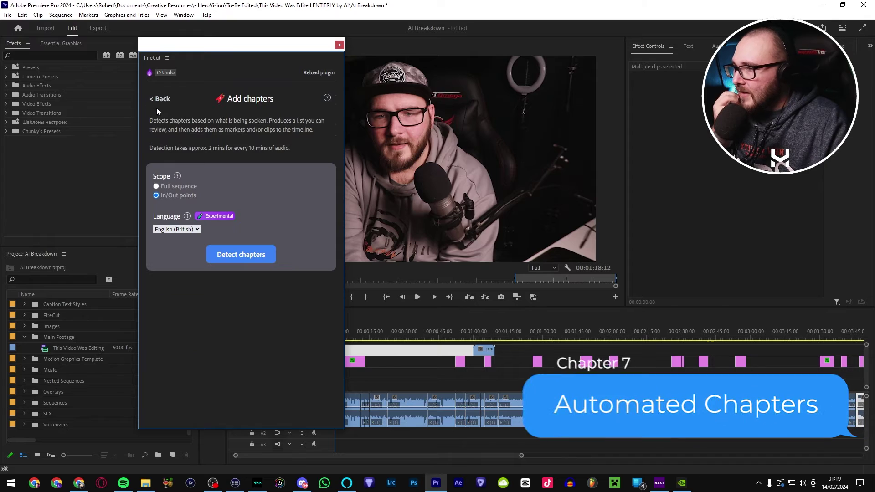
click(272, 259)
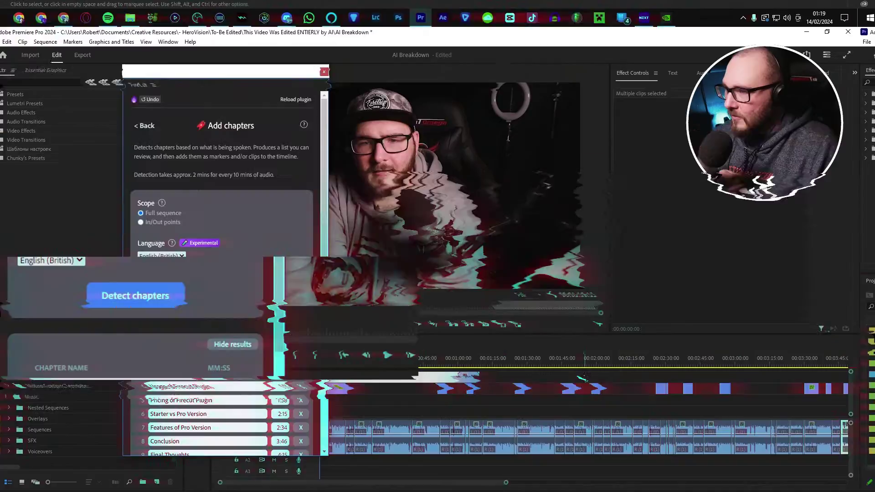
scroll(296, 192, down, 3)
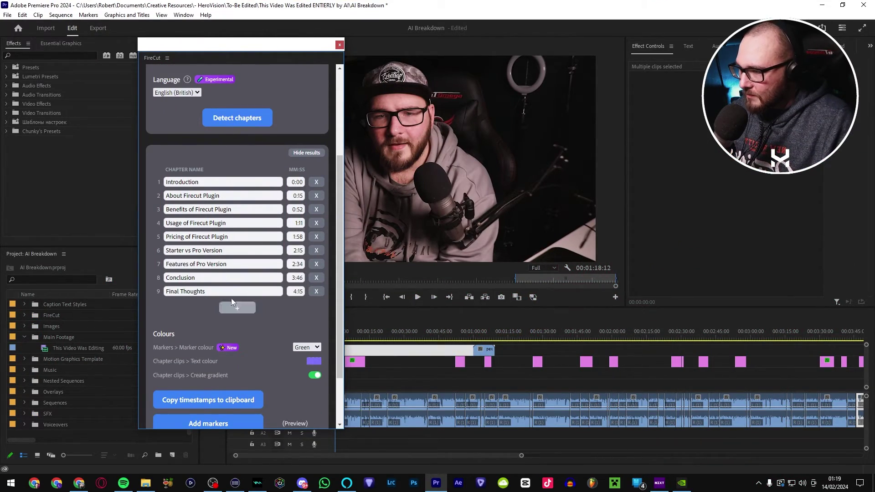
drag(186, 41, 140, 36)
Step: Remove the Usage of Firecut Plugin and Features of Pro Version chapters, leaving seven
click(144, 243)
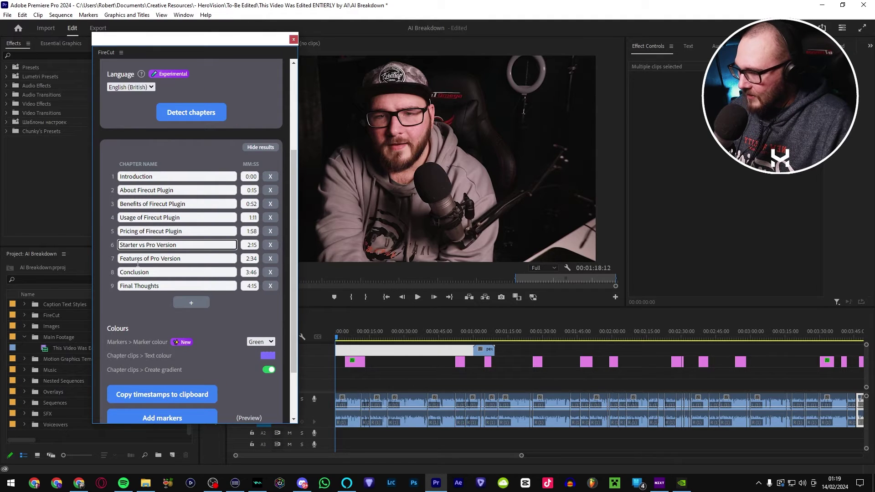
click(137, 262)
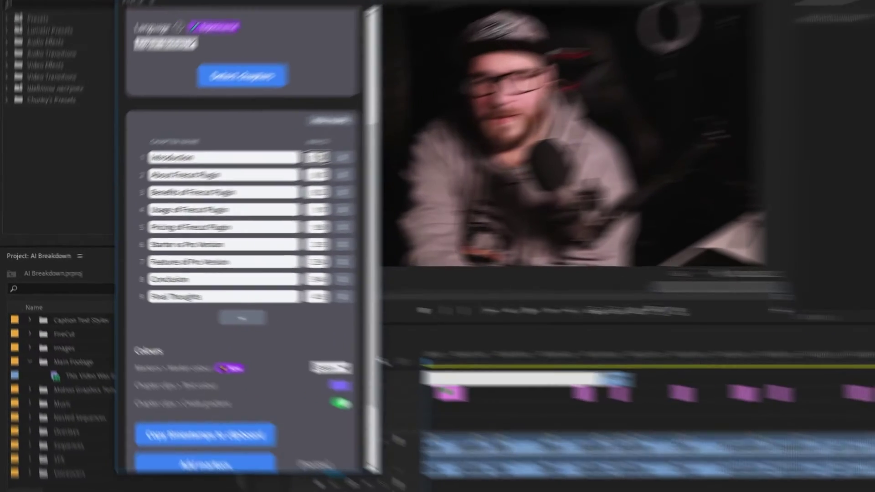
click(253, 176)
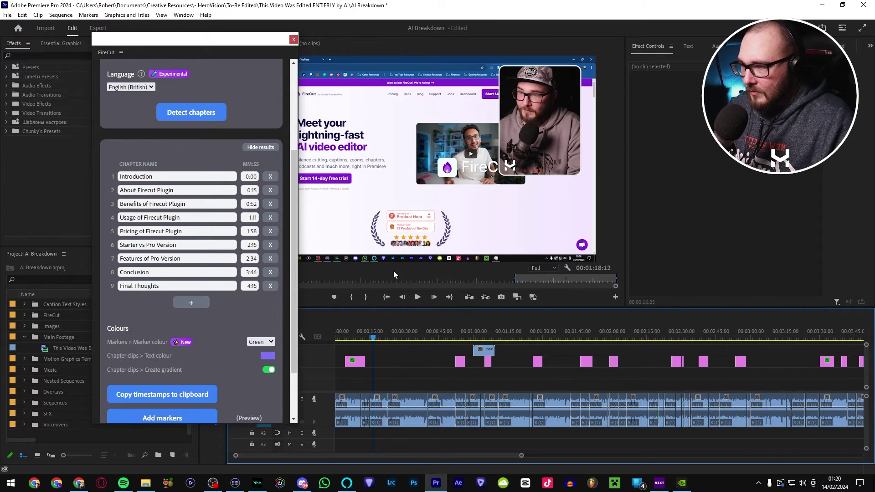
click(475, 338)
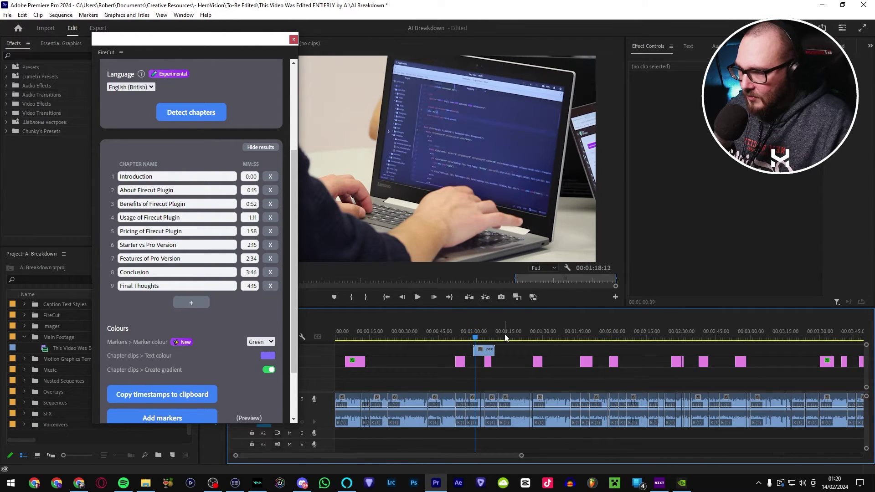
click(505, 338)
key(=)
key(=)
key(=)
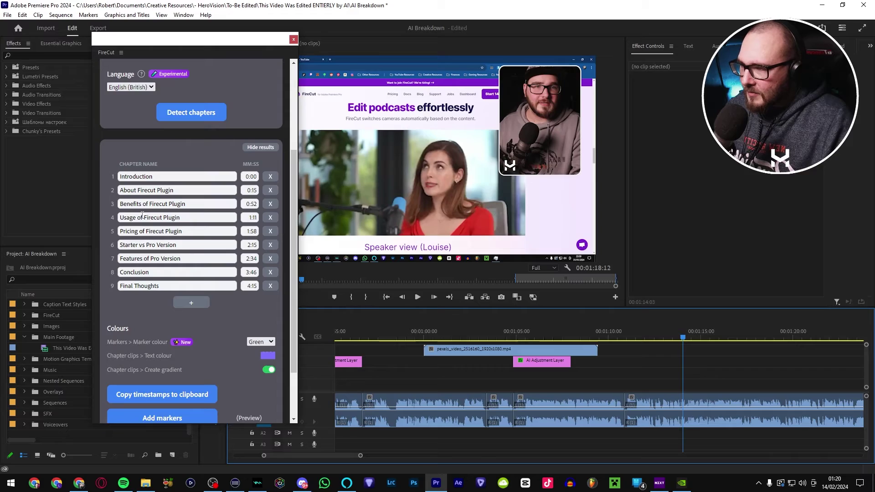
click(270, 219)
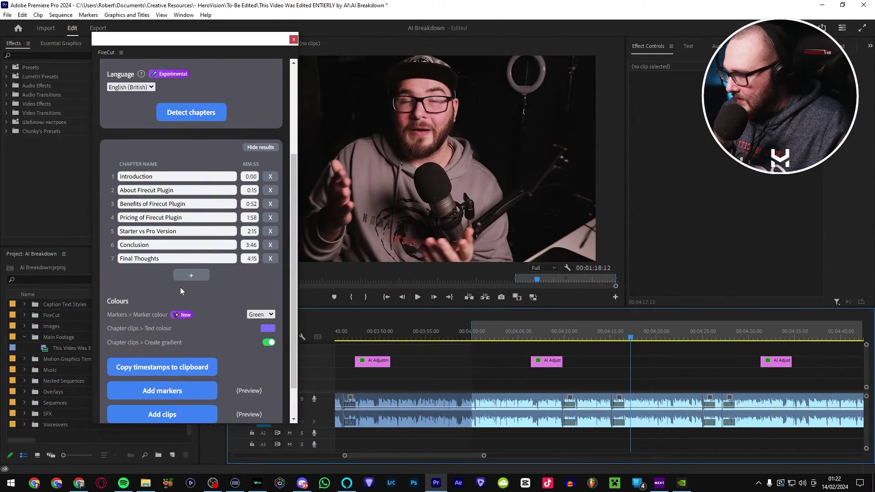
scroll(180, 287, down, 2)
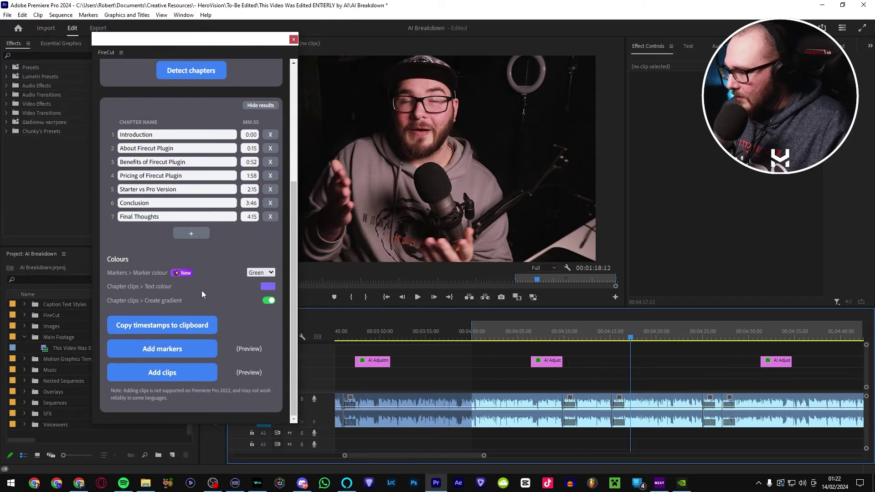
Step: Add the seven detected chapters to the timeline as green markers
click(177, 354)
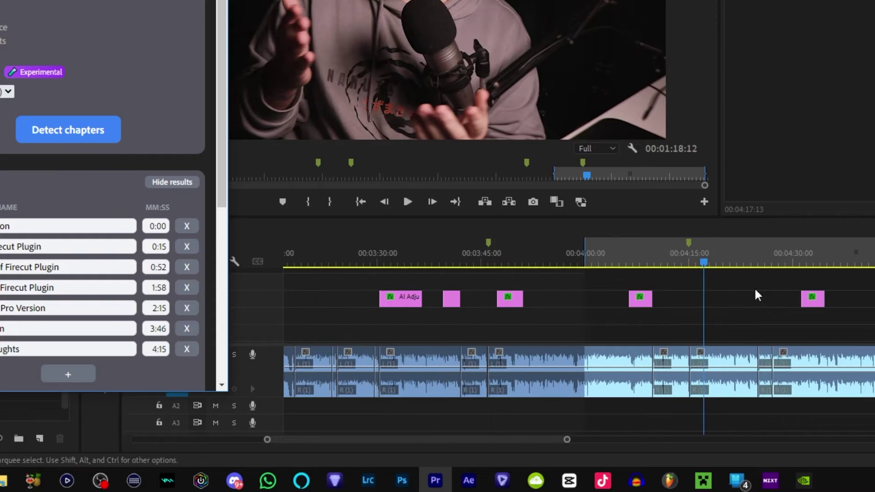
key(minus)
key(minus)
key(minus)
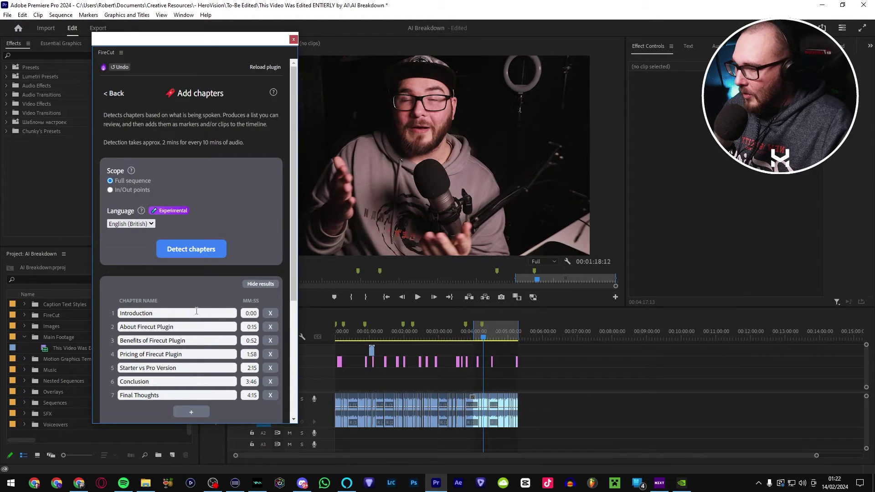
scroll(197, 311, down, 4)
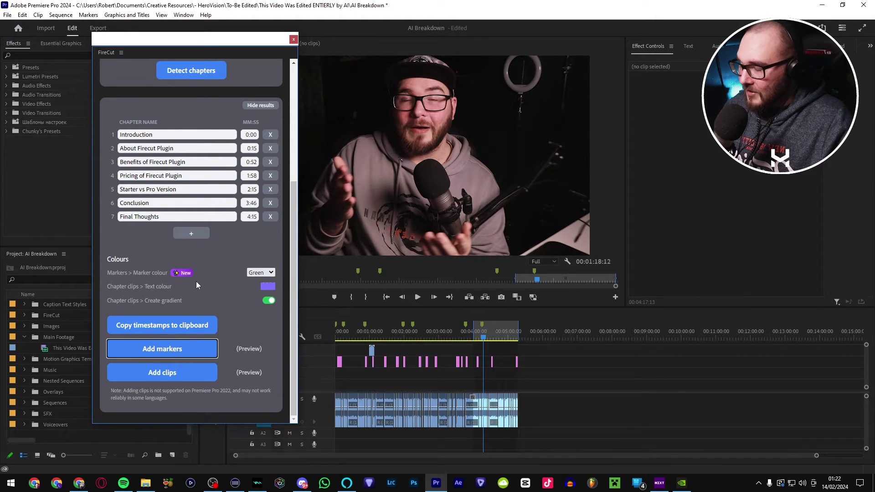
Step: Copy the chapter timestamps and paste them into a new Notepad document
click(175, 325)
key(super)
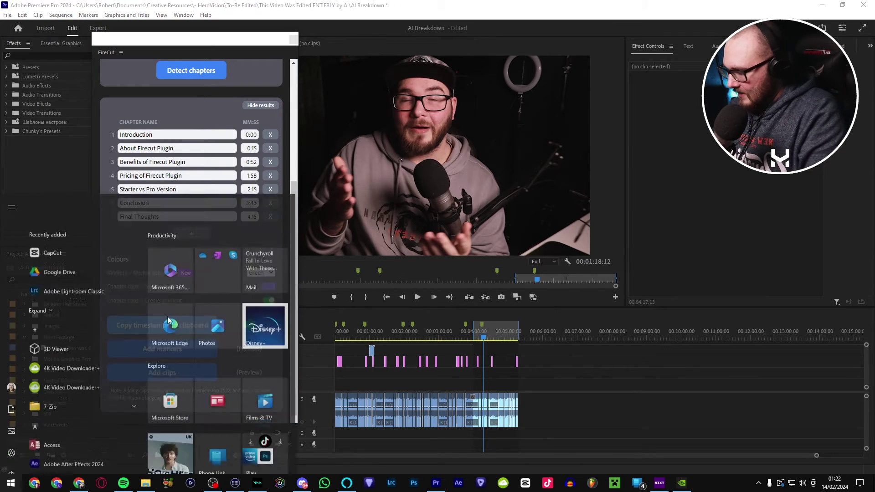
text(not)
key(Return)
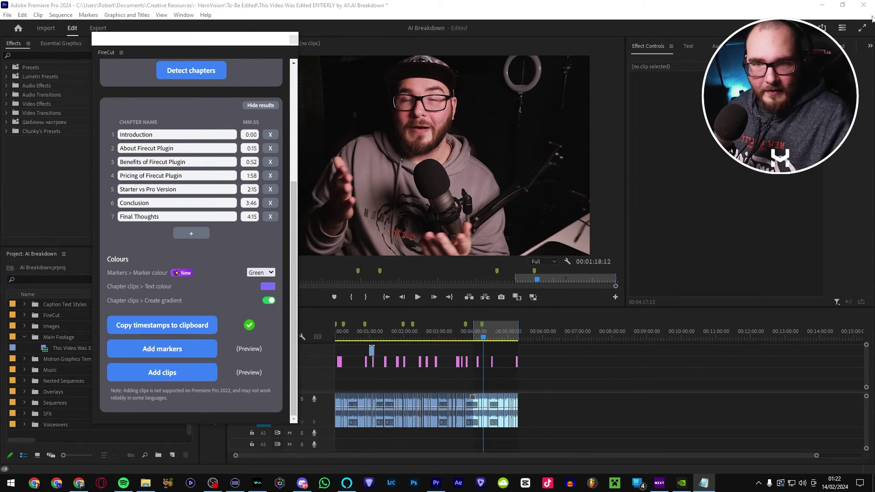
key(ctrl+v)
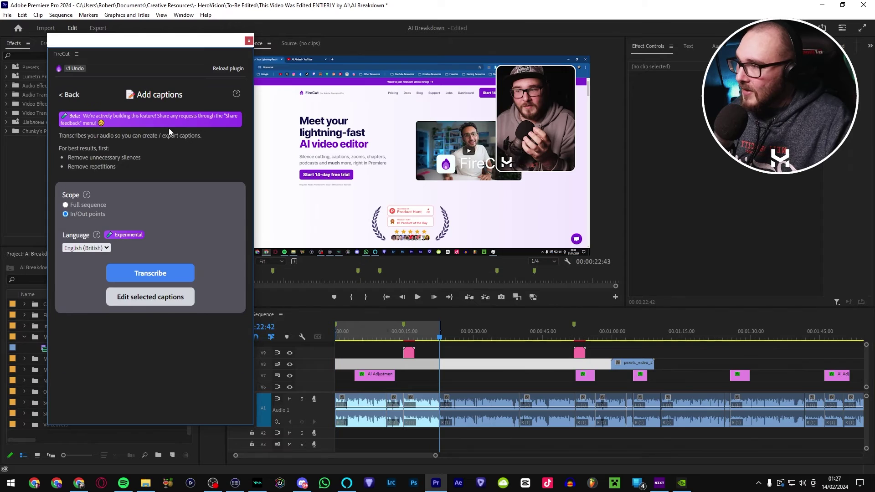
Step: Transcribe the first 1:50 In/Out range to get a Montserrat caption preview
key(minus)
key(minus)
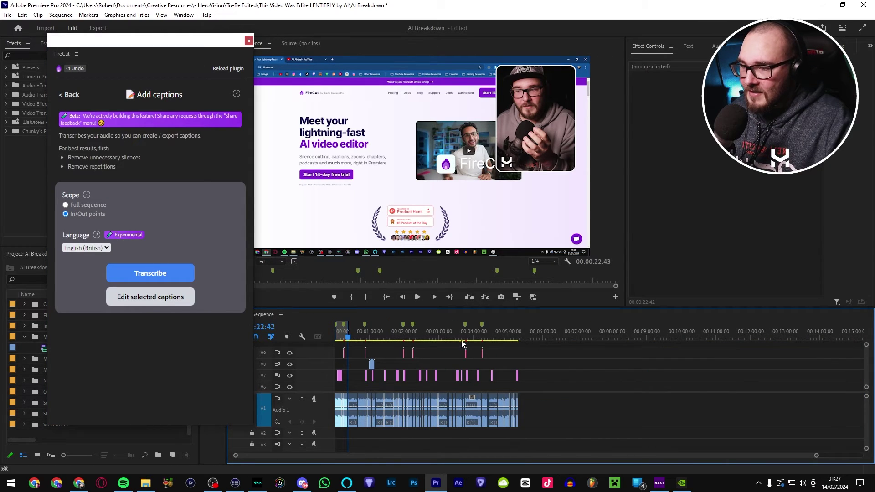
key(equal)
key(equal)
key(equal)
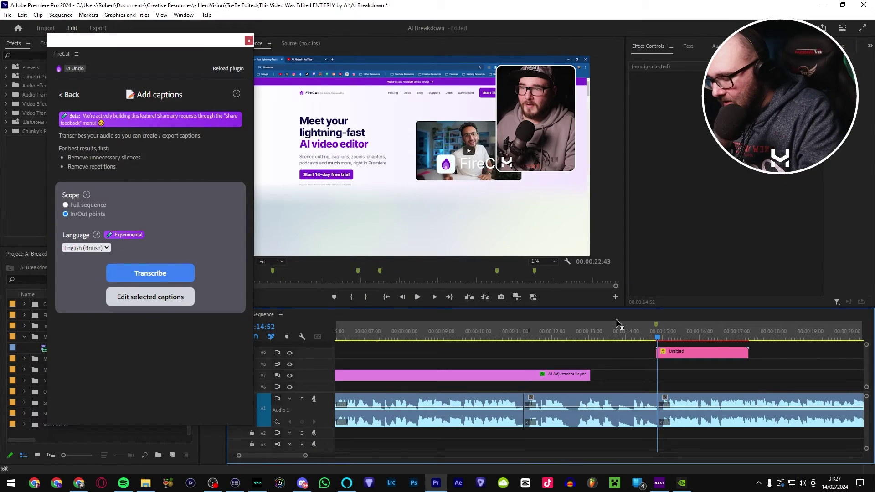
key(minus)
key(minus)
key(minus)
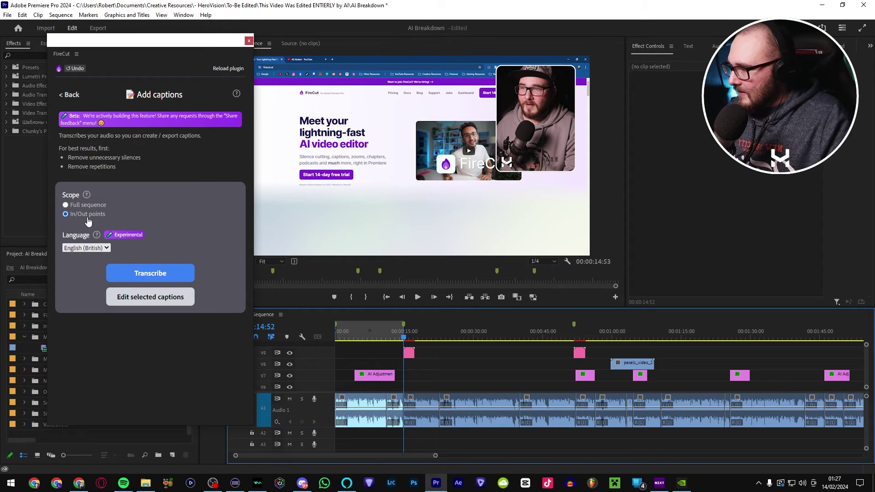
click(176, 282)
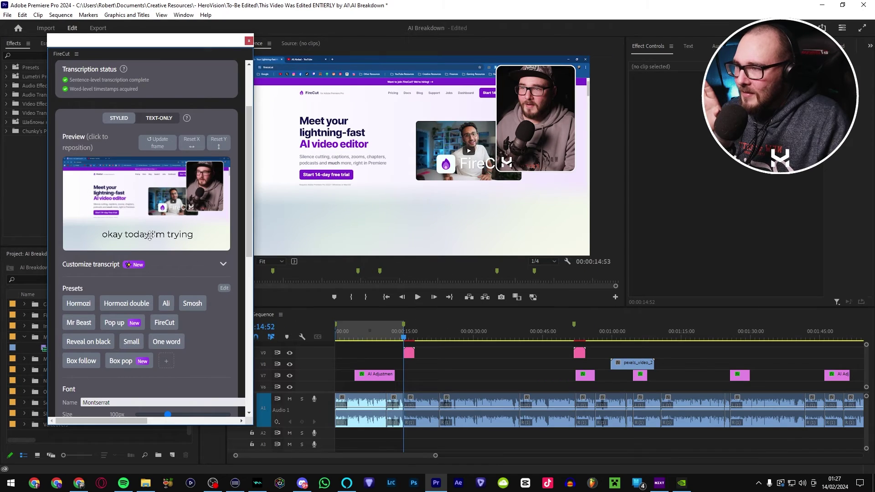
Step: Reposition the preview caption, then reset its vertical position
click(177, 194)
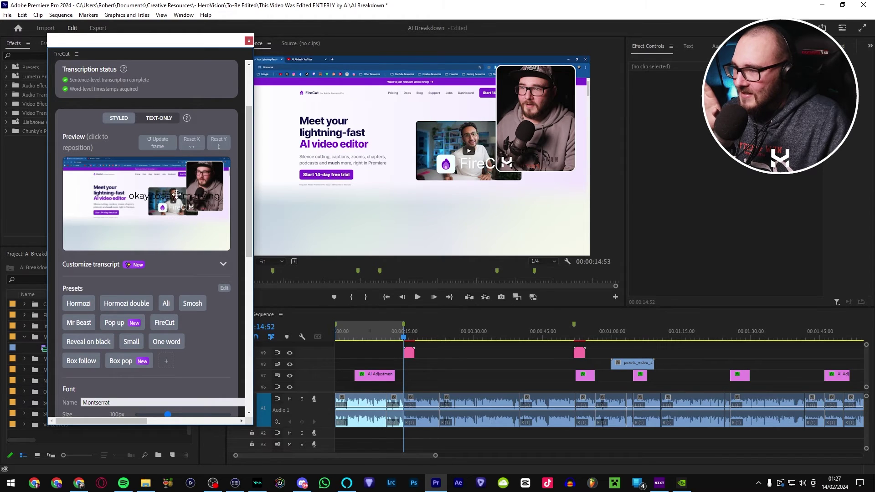
drag(145, 172, 146, 232)
click(213, 144)
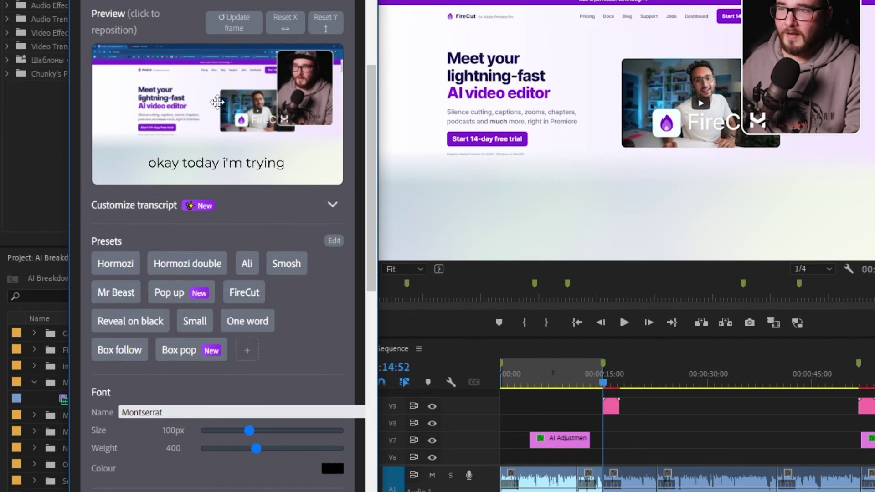
Step: Try the Hormozi, Hormozi double, Smosh, Mr Beast, Pop up and FireCut styles, then start a new preset
click(119, 266)
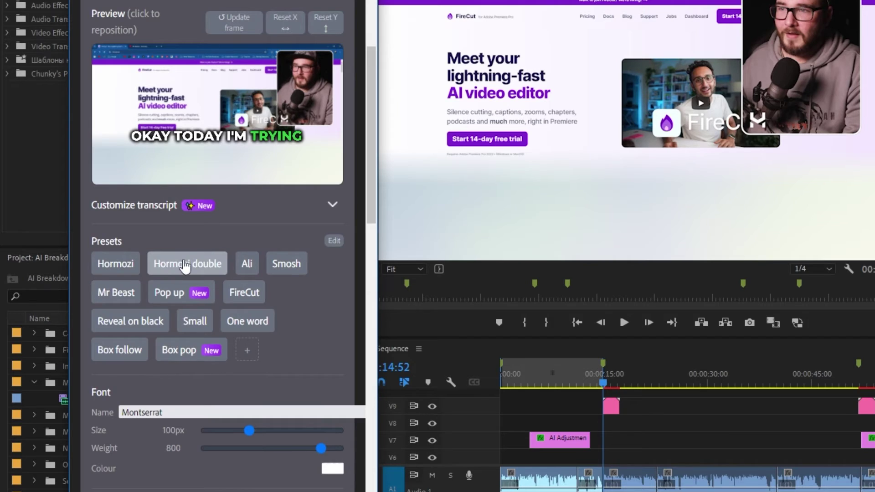
click(198, 276)
click(283, 263)
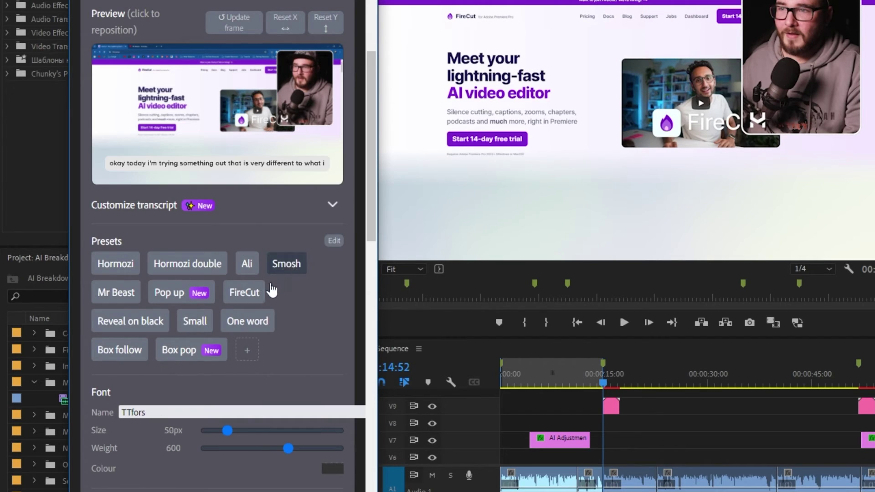
click(126, 302)
click(171, 293)
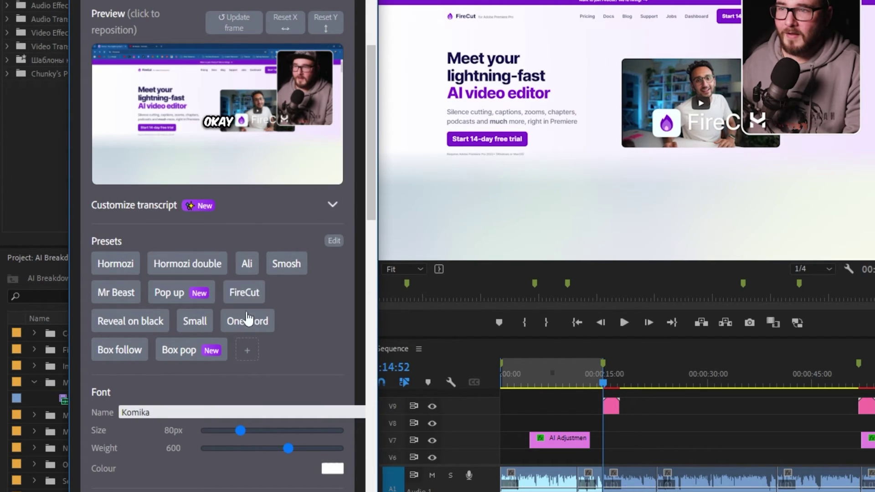
click(252, 296)
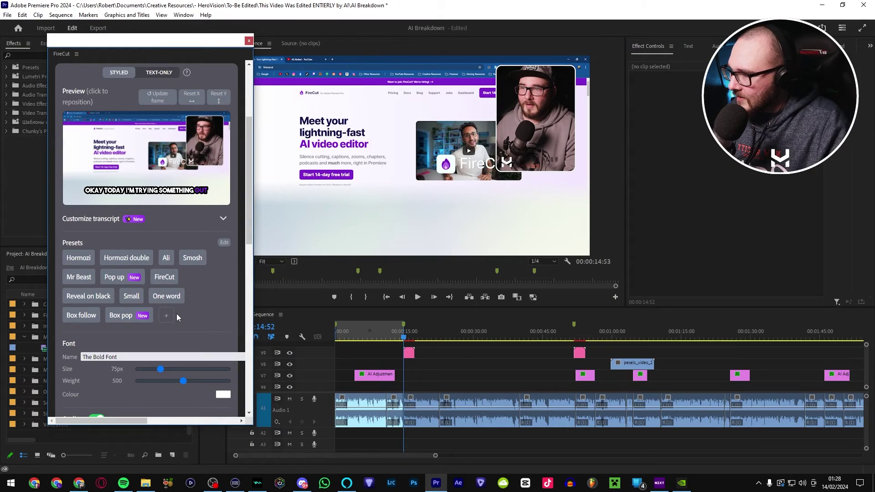
click(167, 317)
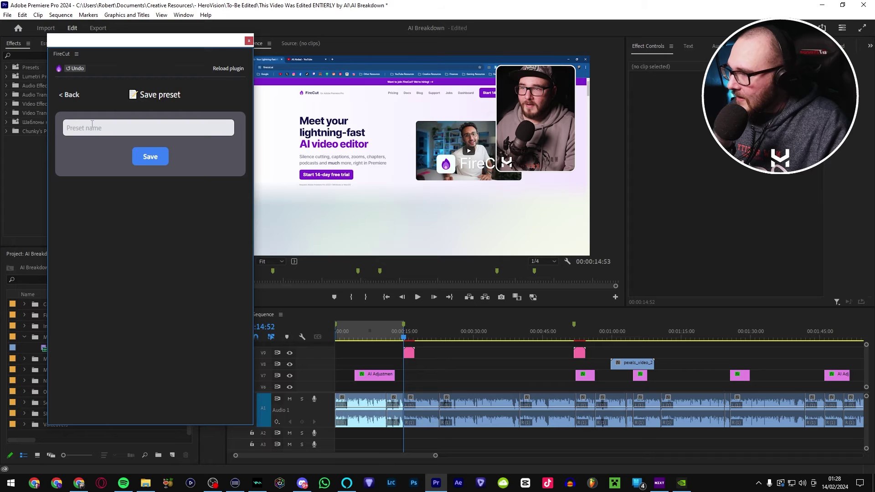
Step: Leave the preset form unsaved and add the uppercase green-highlight captions to the sequence
click(69, 94)
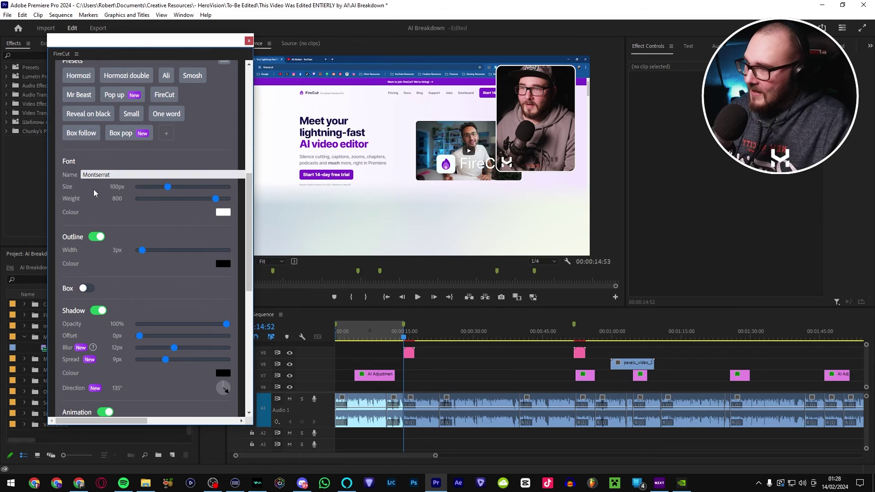
scroll(96, 193, down, 3)
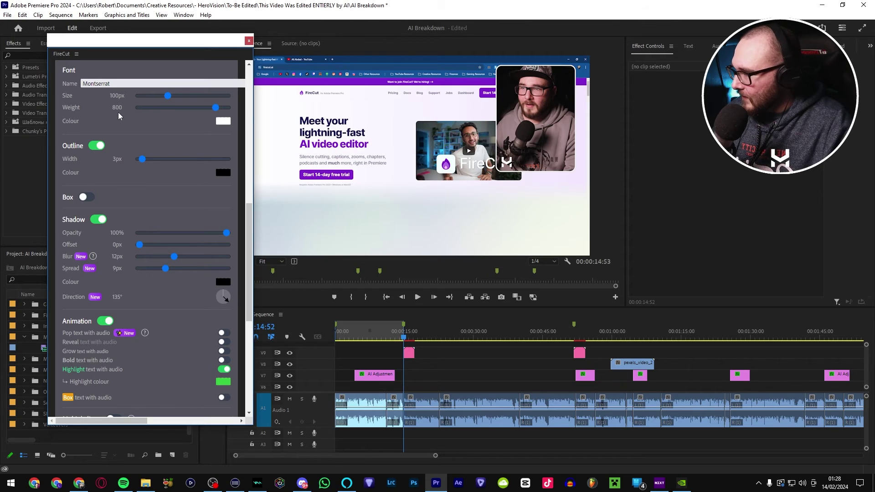
scroll(116, 114, down, 3)
scroll(114, 119, down, 5)
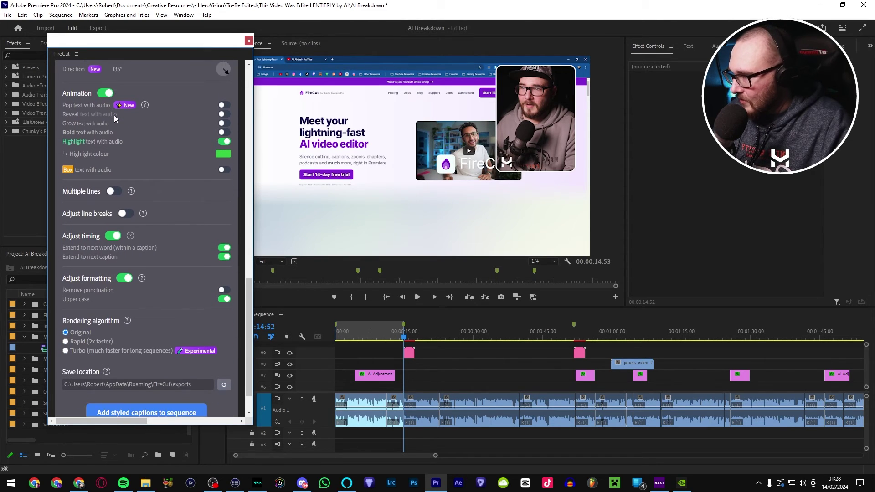
scroll(93, 285, down, 1)
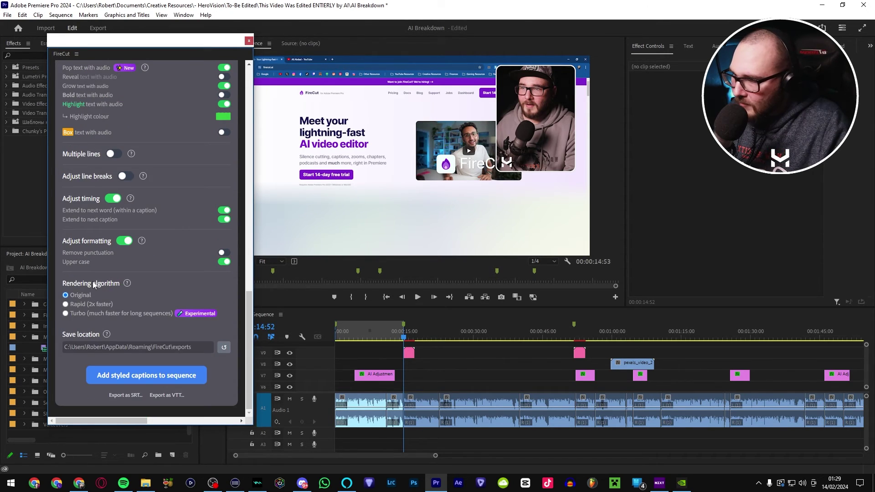
click(142, 375)
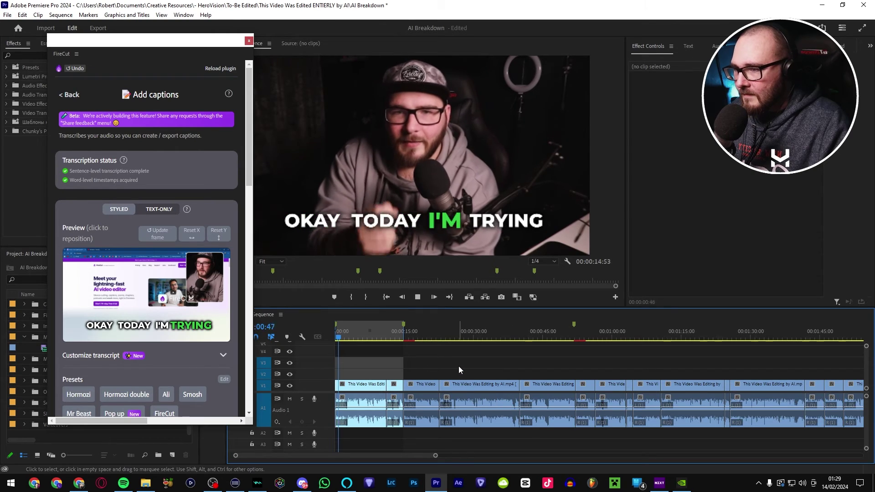
Step: Stop the captioned intro, jump back to about 10 seconds, and return FireCut to its menu
click(537, 280)
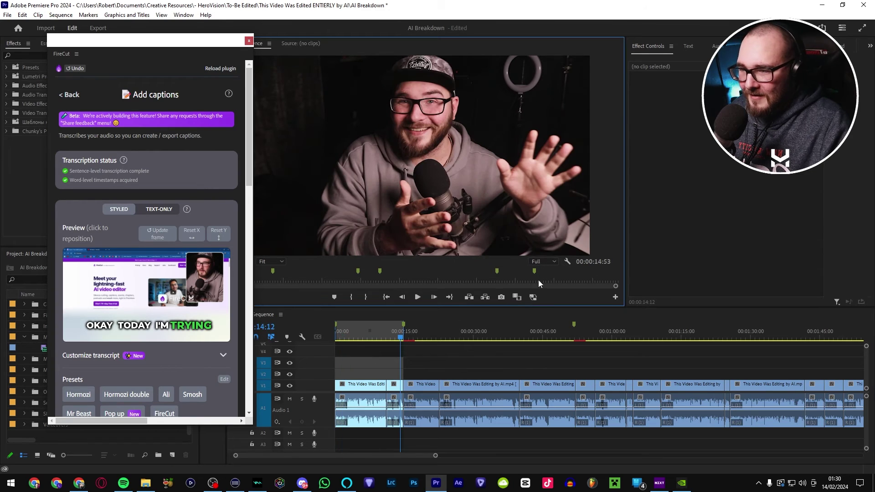
click(382, 337)
scroll(127, 269, down, 15)
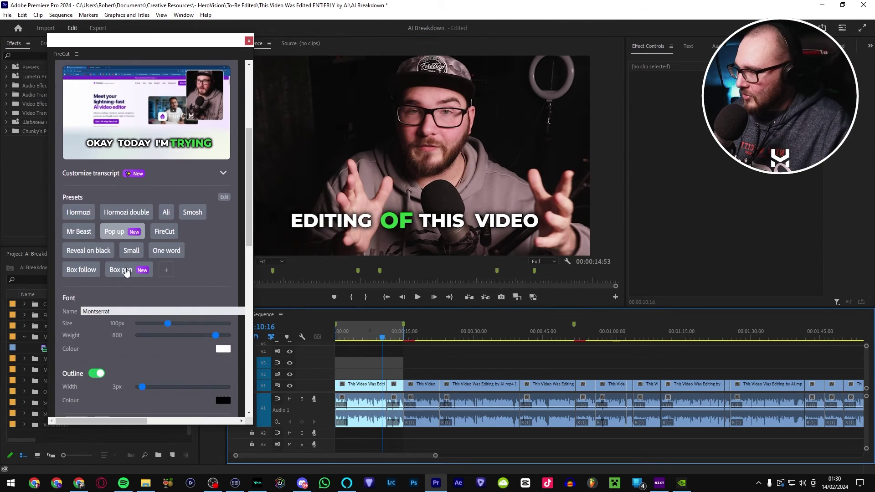
scroll(160, 268, up, 1)
scroll(160, 268, up, 15)
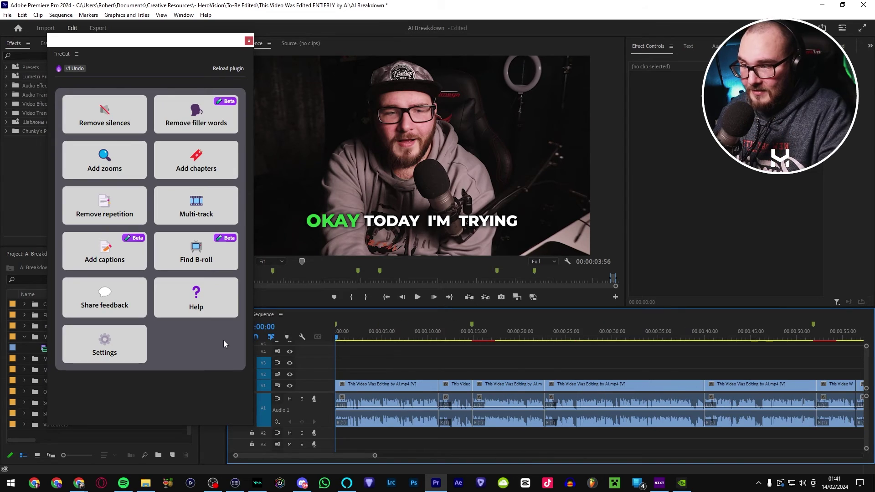
Step: Zoom out over the whole edited sequence, checking the cut near 1:24
key(minus)
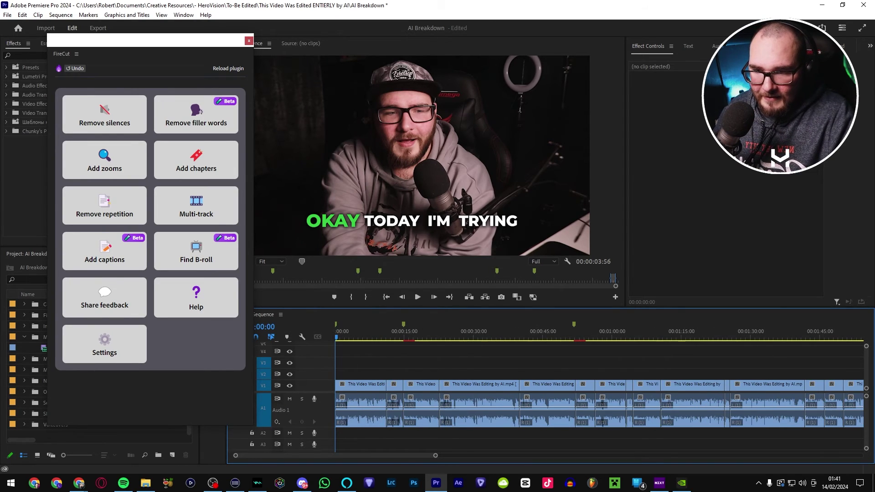
click(729, 341)
key(equal)
key(equal)
key(equal)
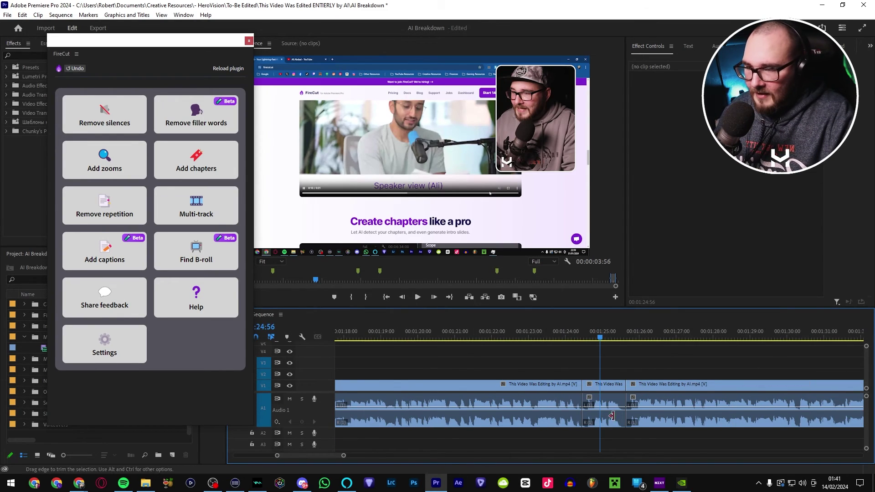
key(minus)
key(minus)
key(minus)
key(minus)
key(minus)
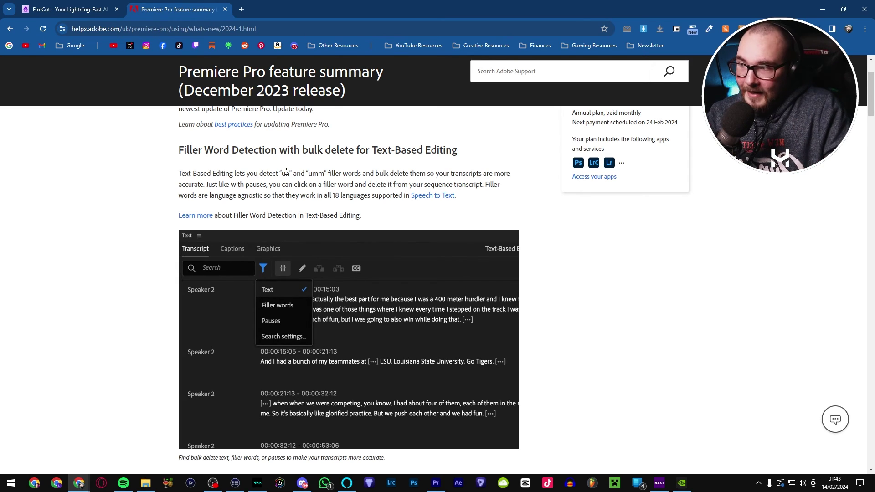
scroll(286, 171, down, 2)
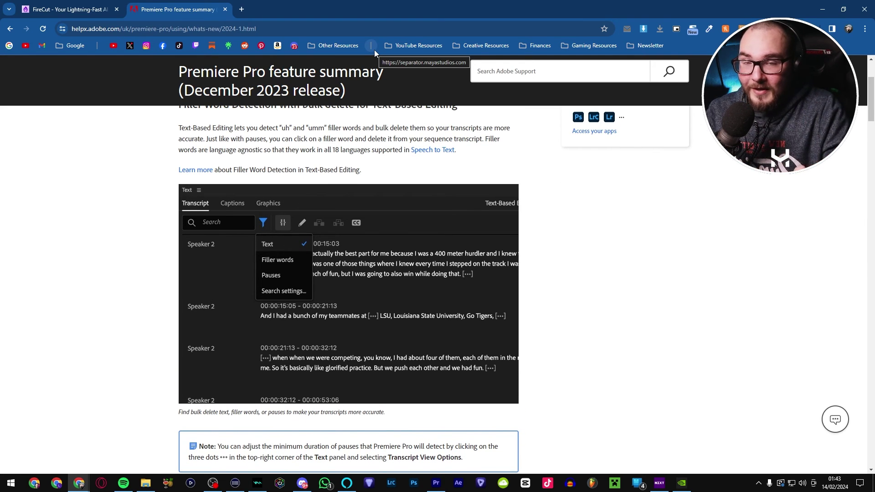
scroll(361, 210, up, 1)
scroll(360, 210, down, 1)
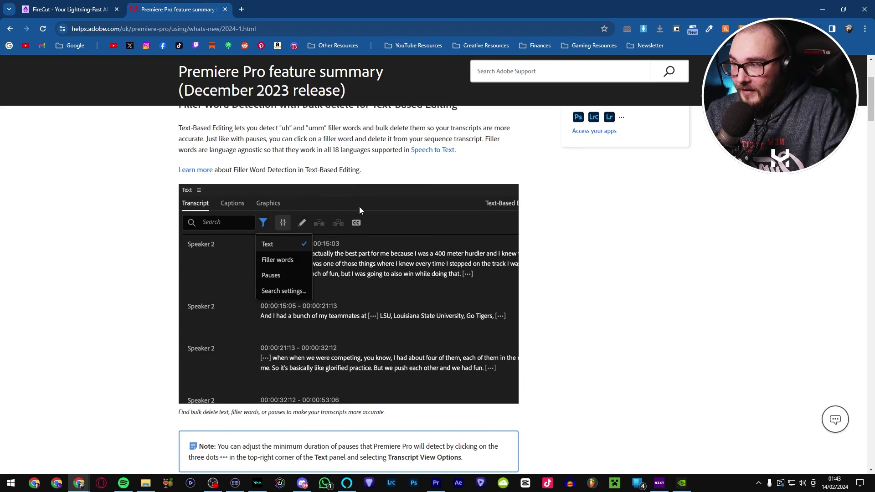